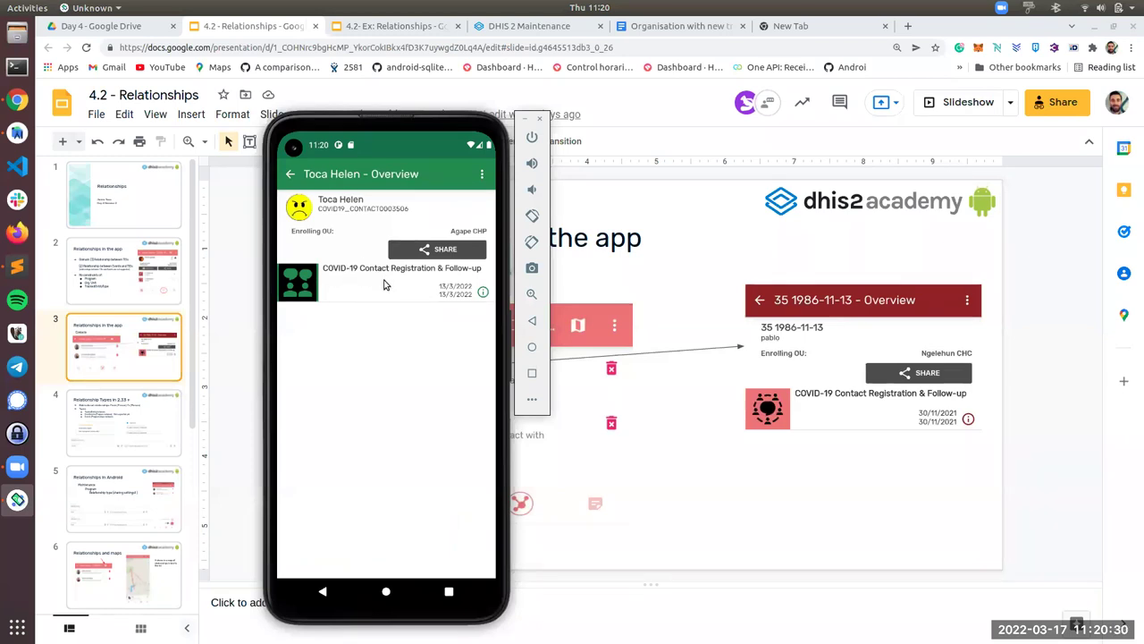
# - View the related contact's COVID-19 enrollment in the emulator, and return to the slides at "Relationship Types in 2.33 +"
pyautogui.click(385, 285)
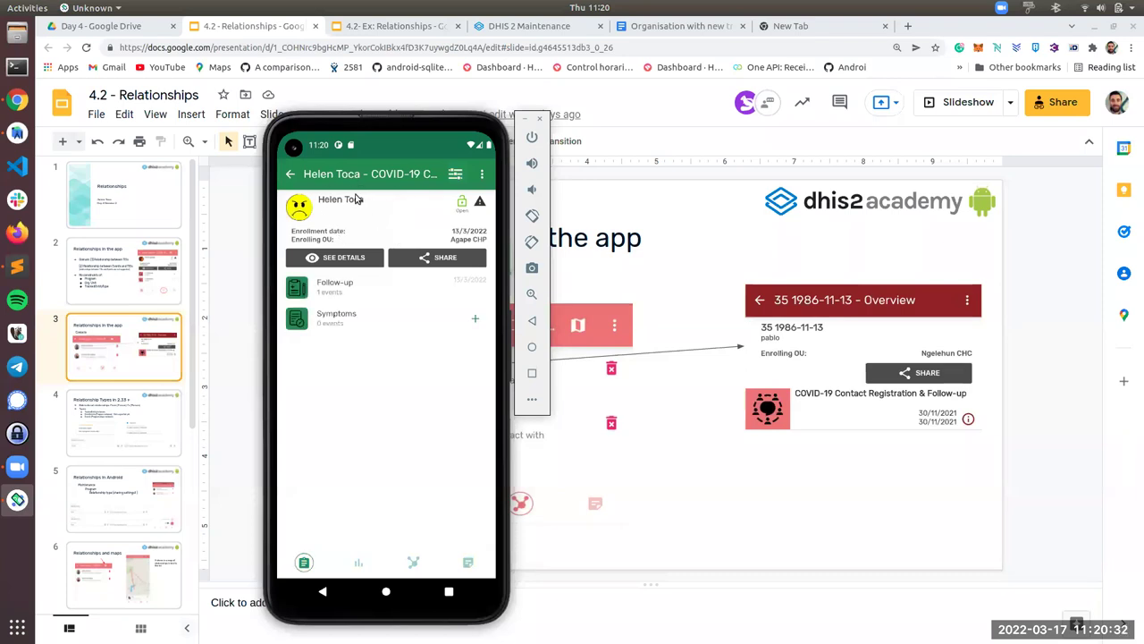
pyautogui.click(291, 175)
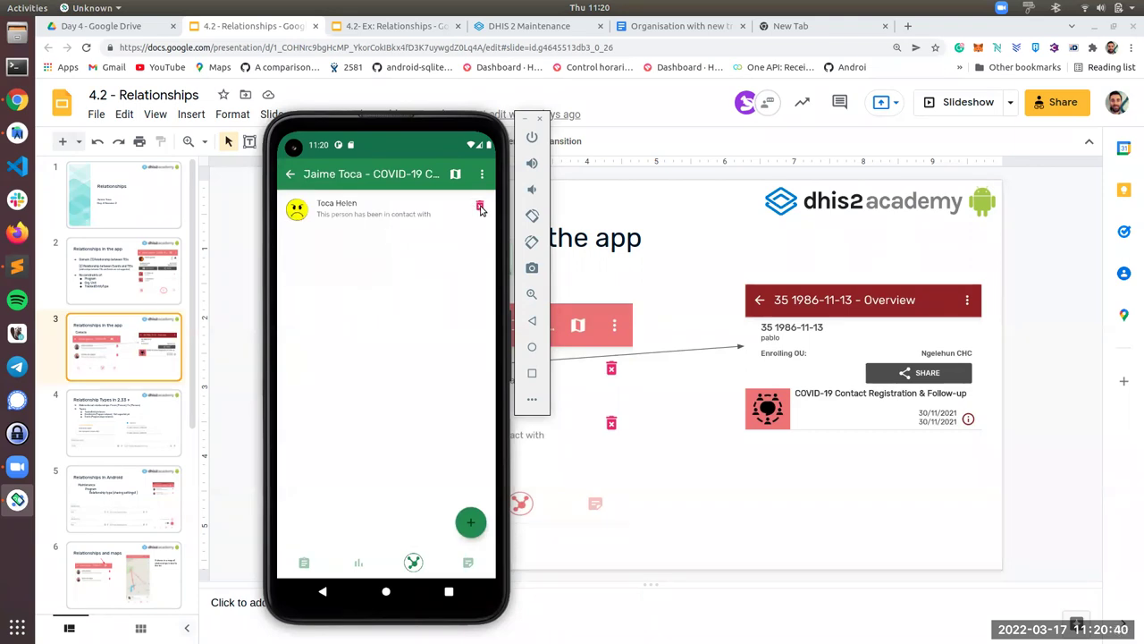
pyautogui.click(626, 111)
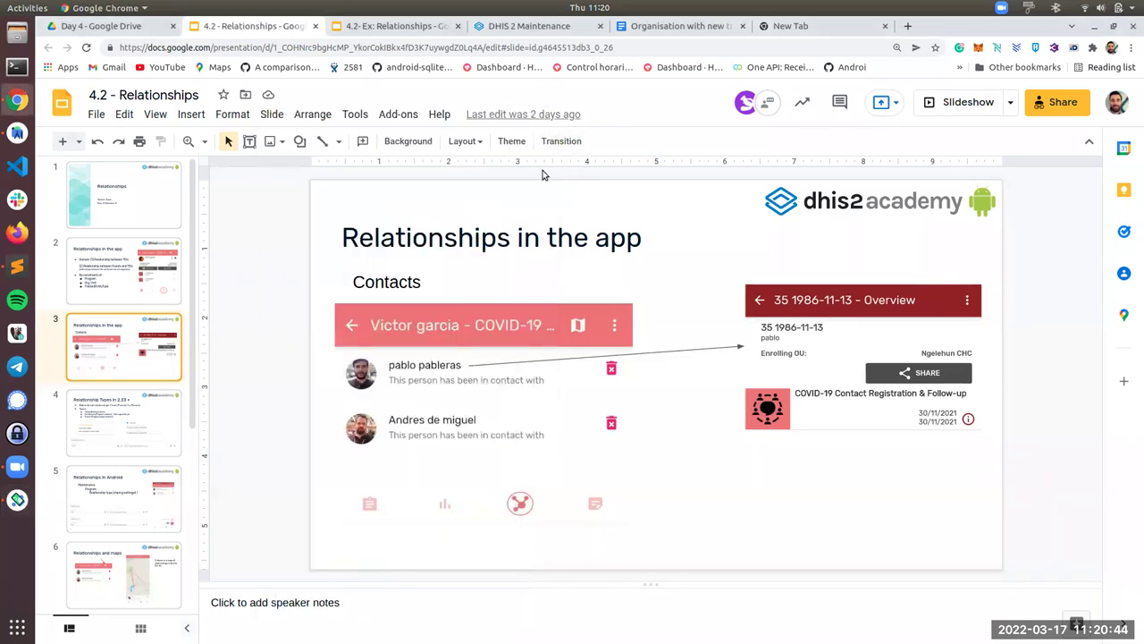
pyautogui.click(164, 413)
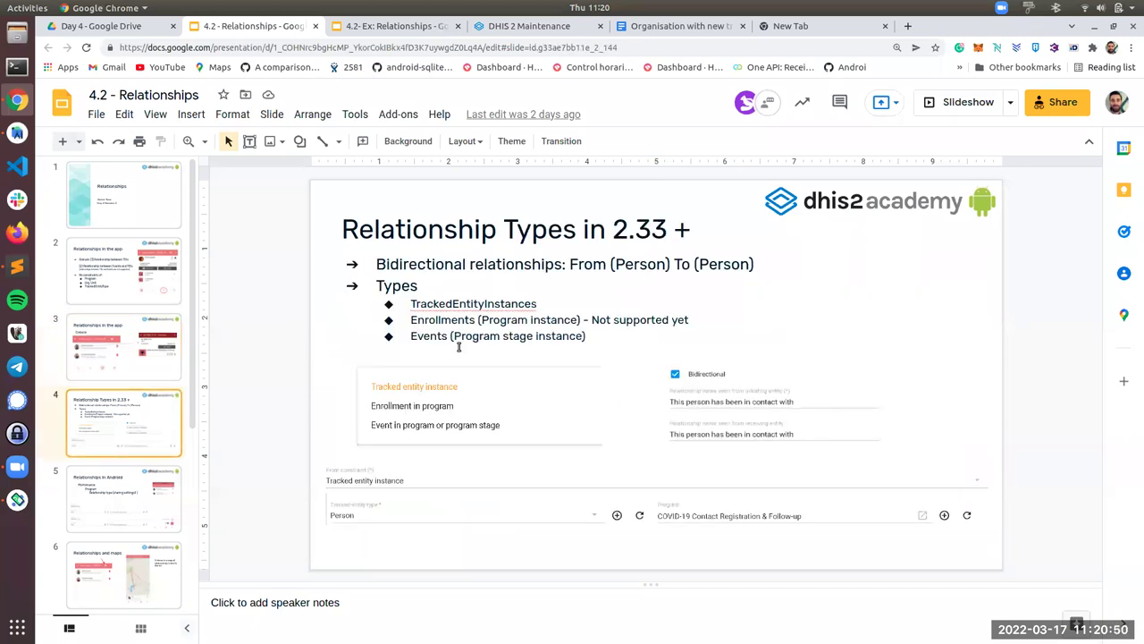
# - Switch to DHIS 2 Maintenance and review the logged-in account and the name of the open relationship type
pyautogui.click(516, 29)
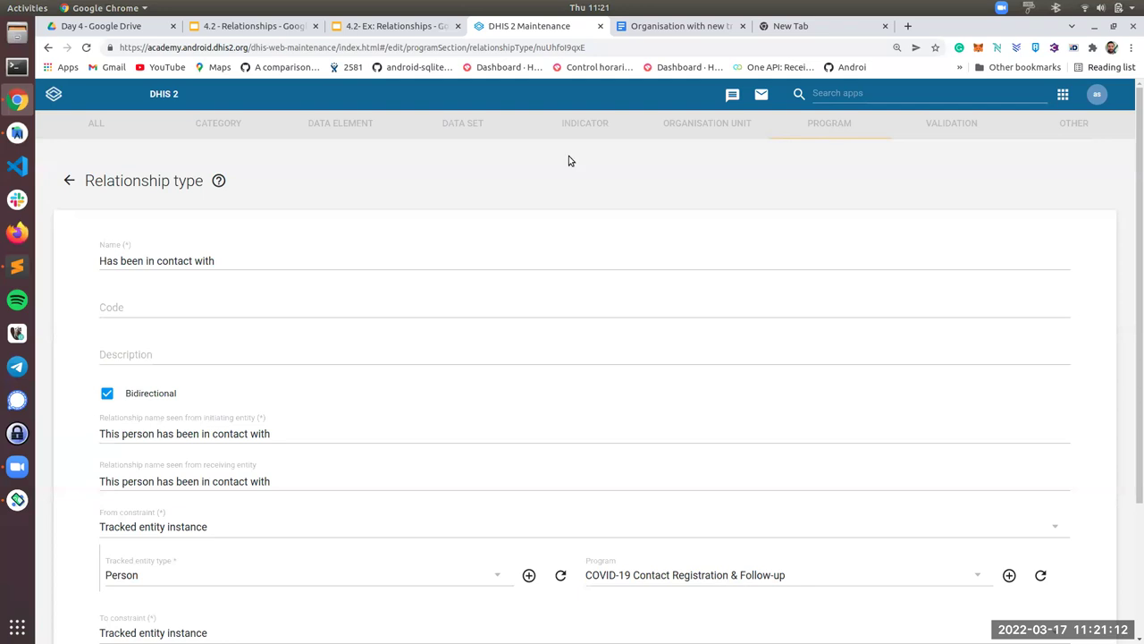
pyautogui.moveTo(1097, 93)
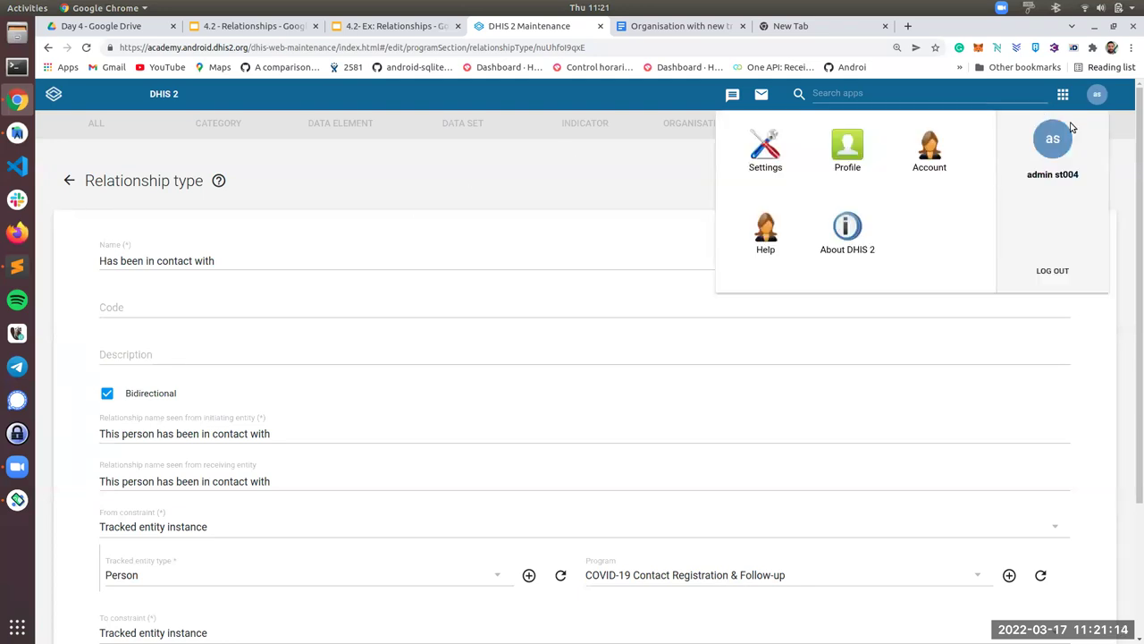
pyautogui.scroll(-1, 286, 217)
pyautogui.scroll(1, 277, 214)
pyautogui.moveTo(94, 185); pyautogui.dragTo(351, 174)
pyautogui.click(351, 174)
pyautogui.scroll(-1, 317, 209)
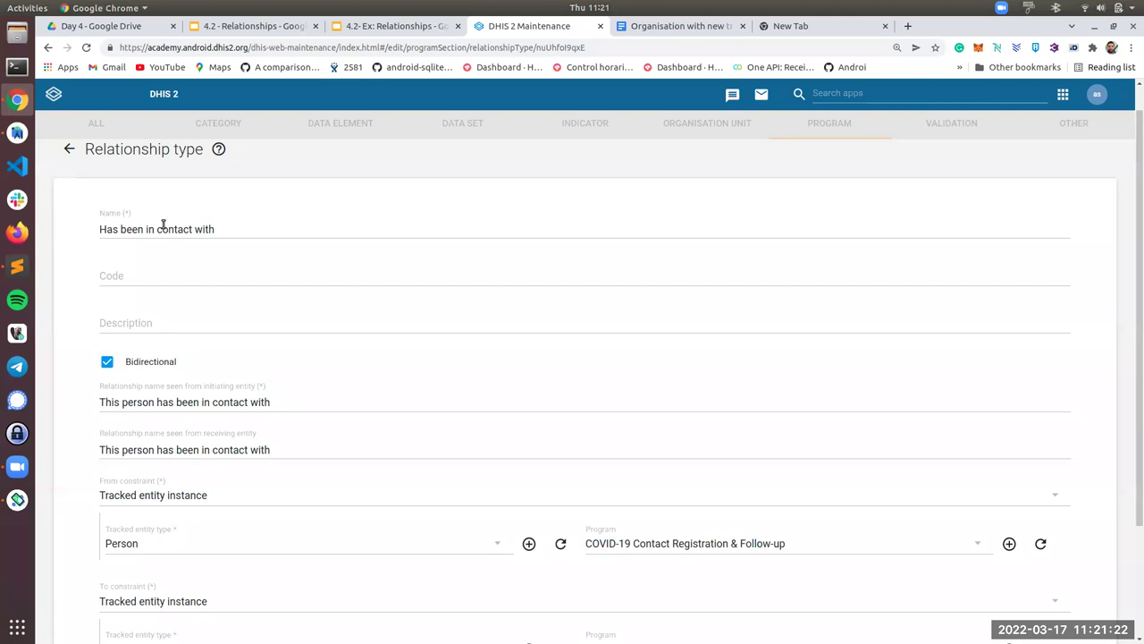
pyautogui.scroll(-1, 163, 225)
pyautogui.moveTo(229, 196); pyautogui.dragTo(106, 198)
pyautogui.click(239, 199)
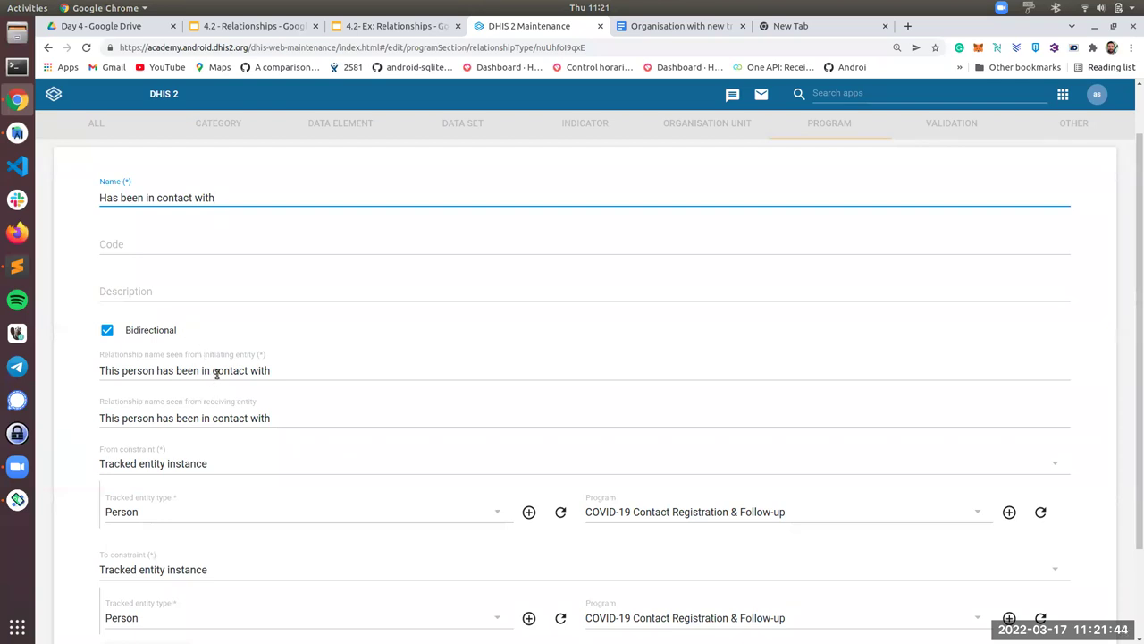
# - Compare the relationship names seen from the initiating and receiving entities with the label on the contact in the Android emulator
pyautogui.moveTo(271, 370); pyautogui.dragTo(148, 370)
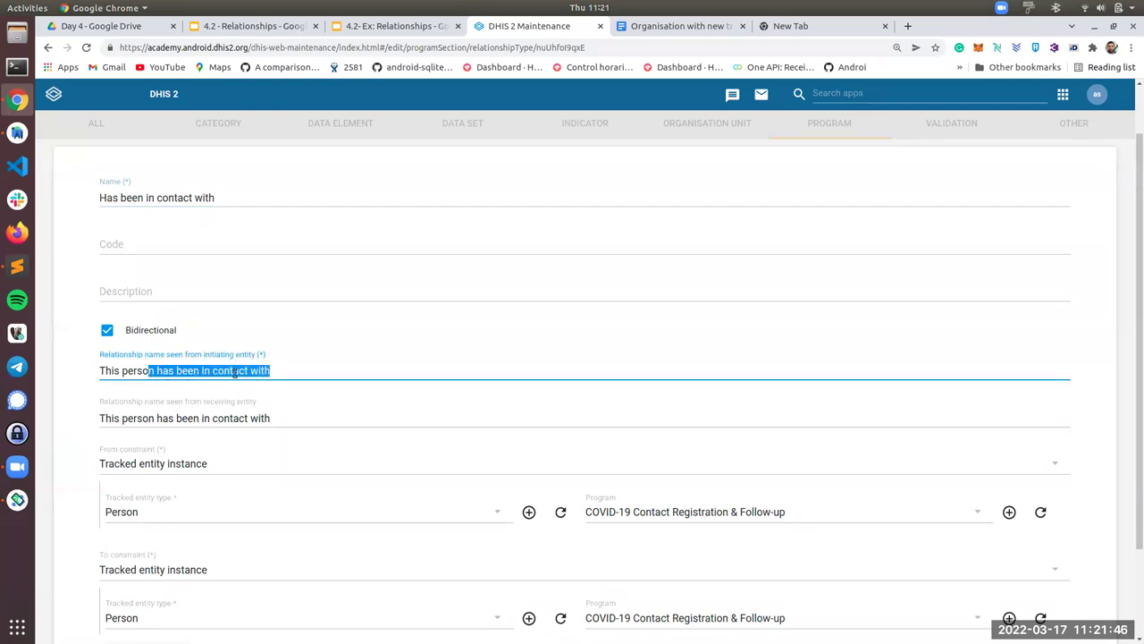
pyautogui.click(17, 500)
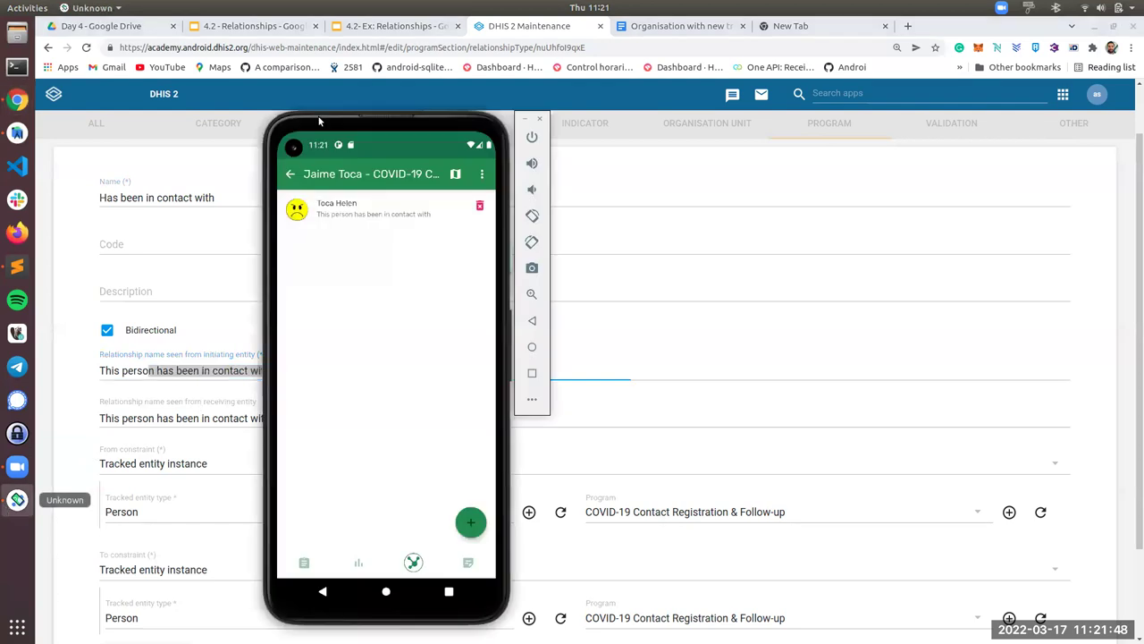
pyautogui.moveTo(480, 108); pyautogui.dragTo(691, 73)
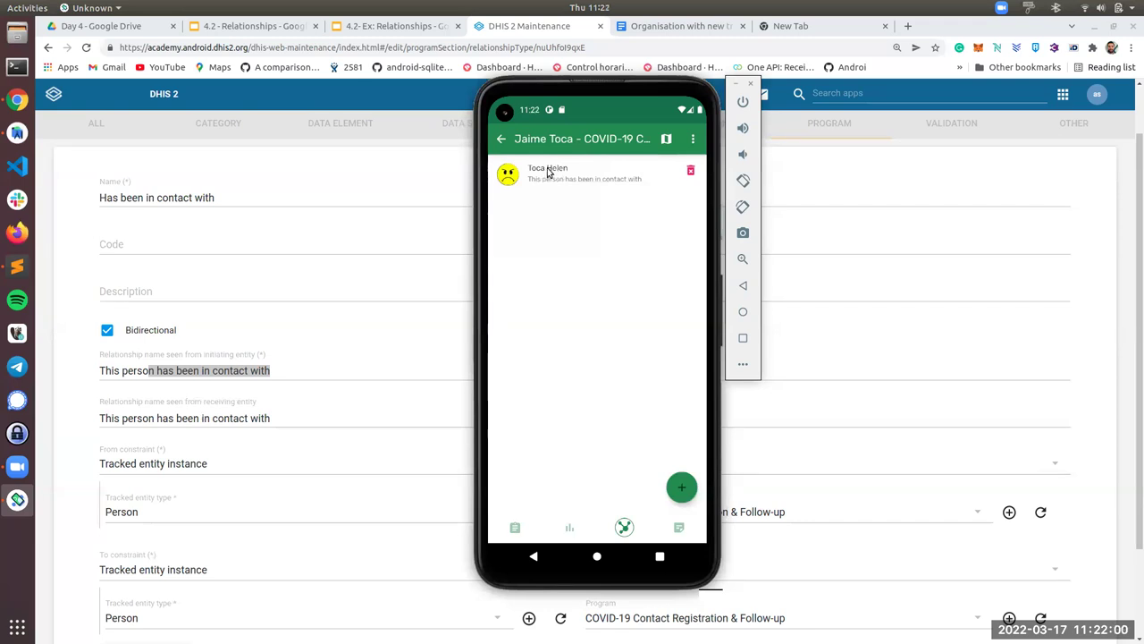
pyautogui.tripleClick(266, 418)
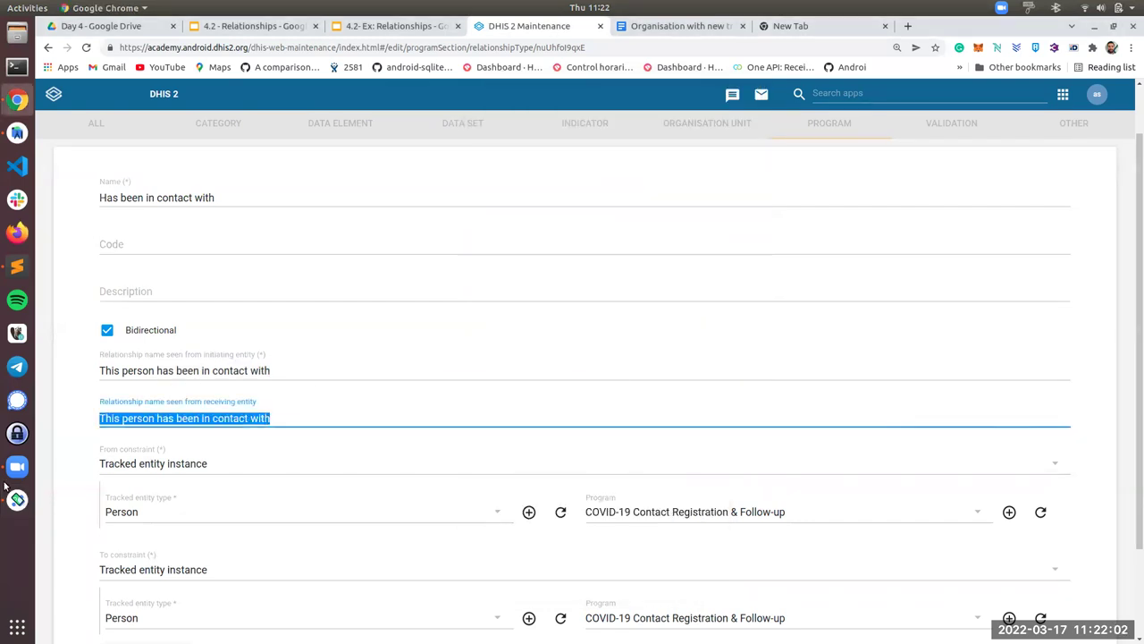
pyautogui.click(17, 500)
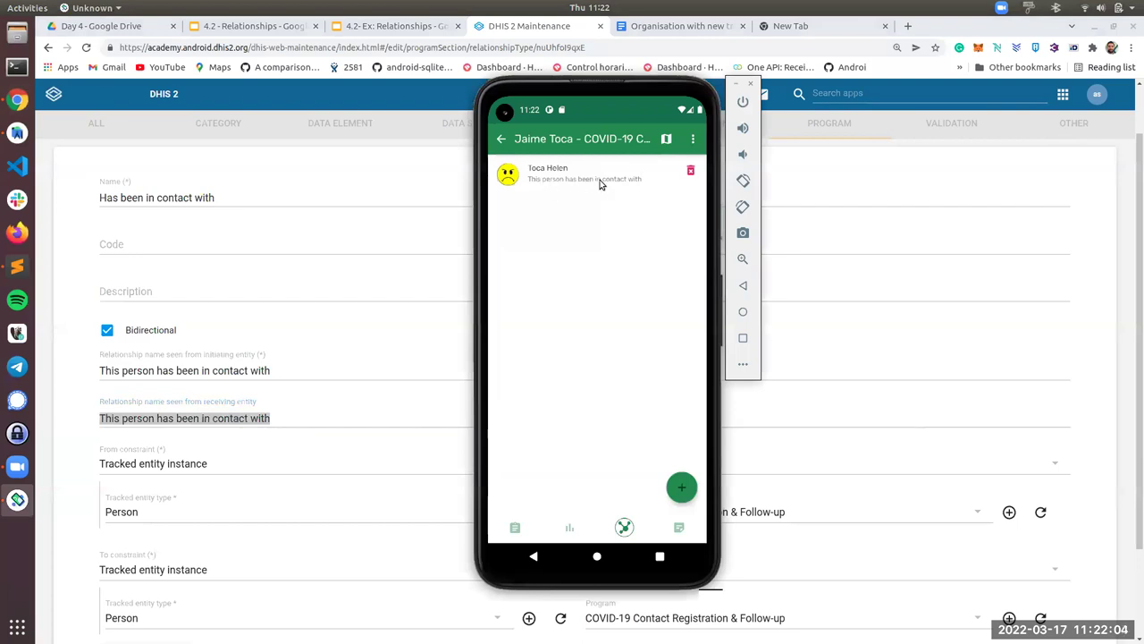
pyautogui.click(138, 420)
# - Examine the choices offered for the From and To constraints and for the From constraint's program
pyautogui.scroll(-2, 138, 421)
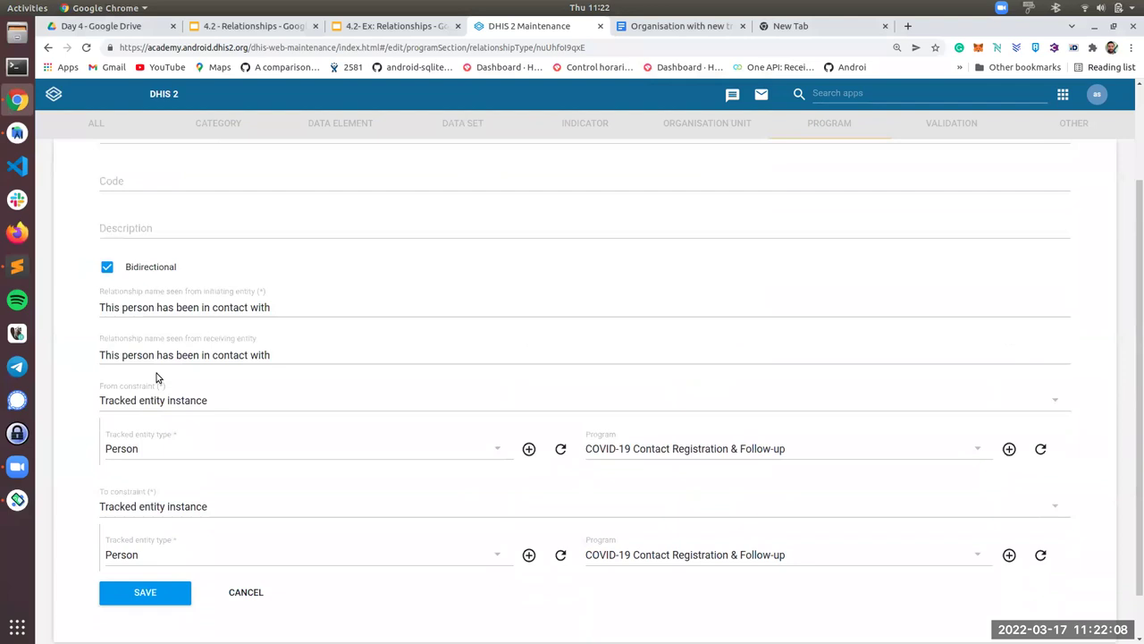
pyautogui.scroll(-1, 231, 382)
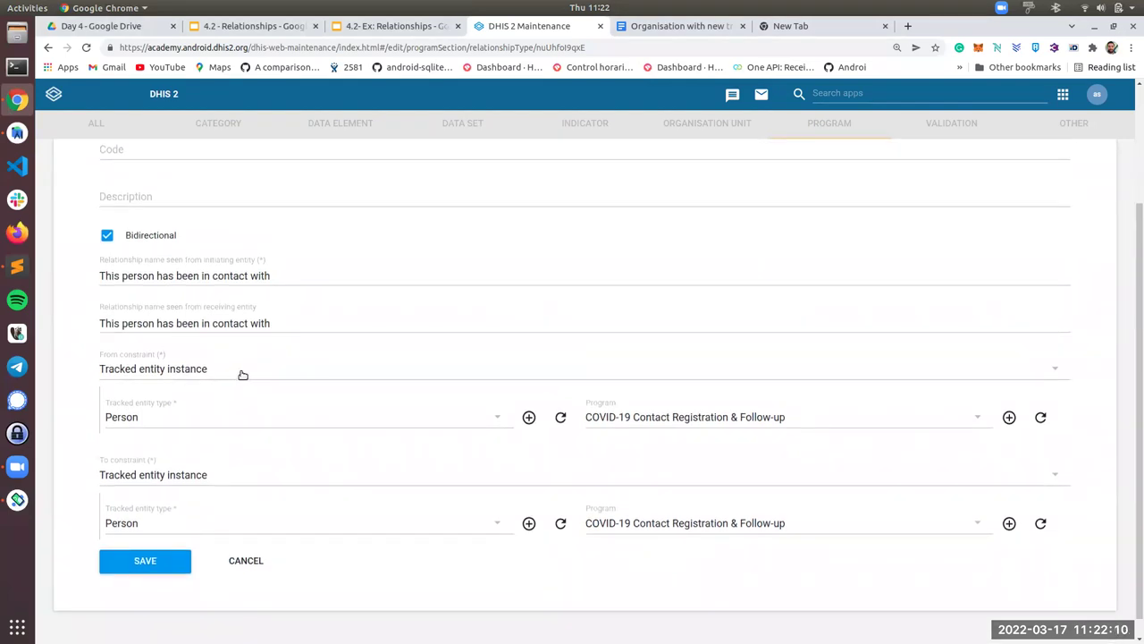
pyautogui.scroll(1, 243, 380)
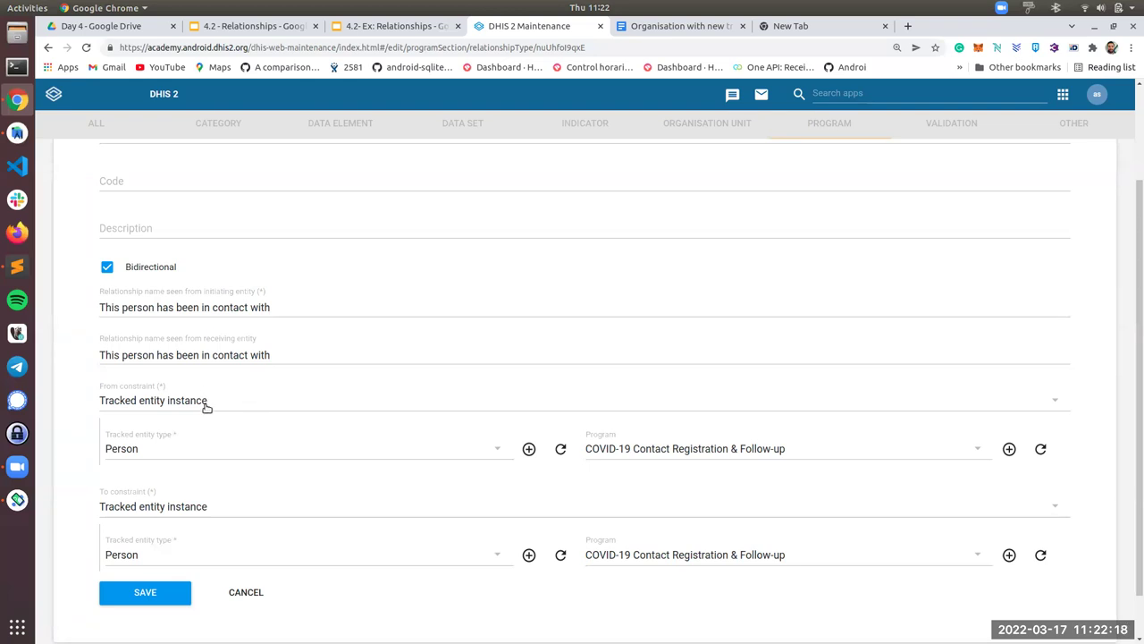
pyautogui.click(220, 403)
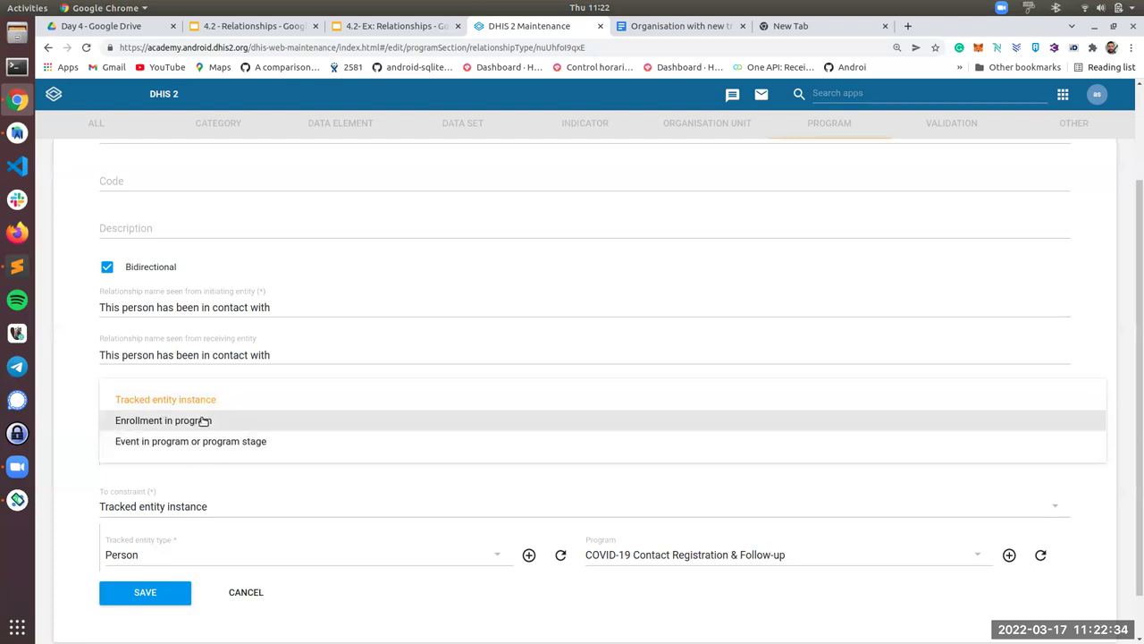
pyautogui.click(80, 429)
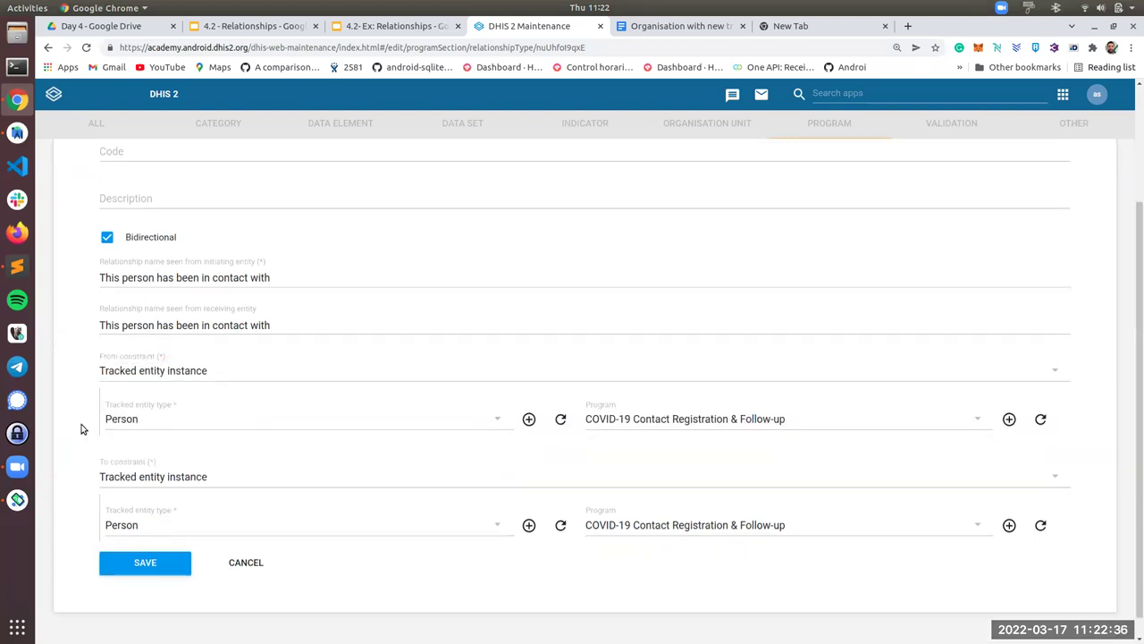
pyautogui.click(162, 479)
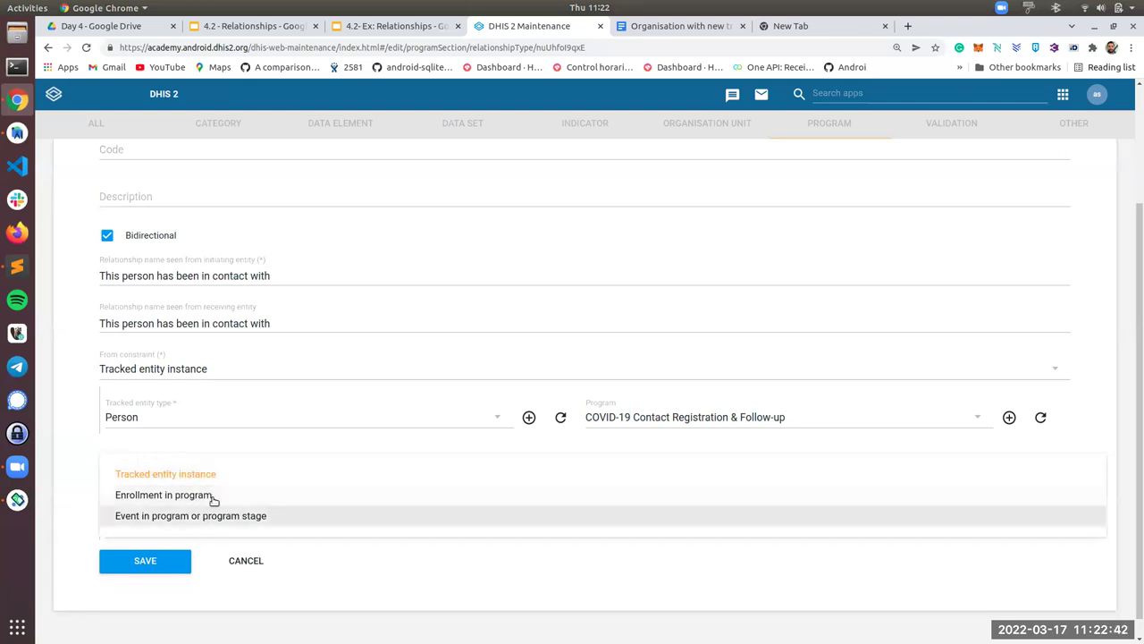
pyautogui.click(175, 477)
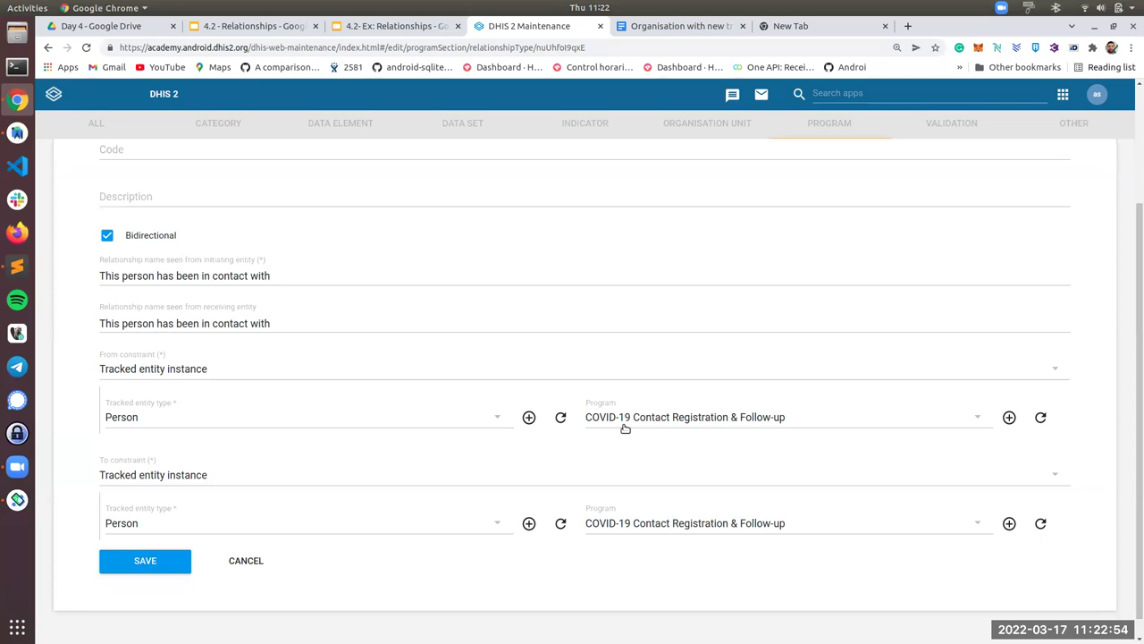
pyautogui.click(657, 418)
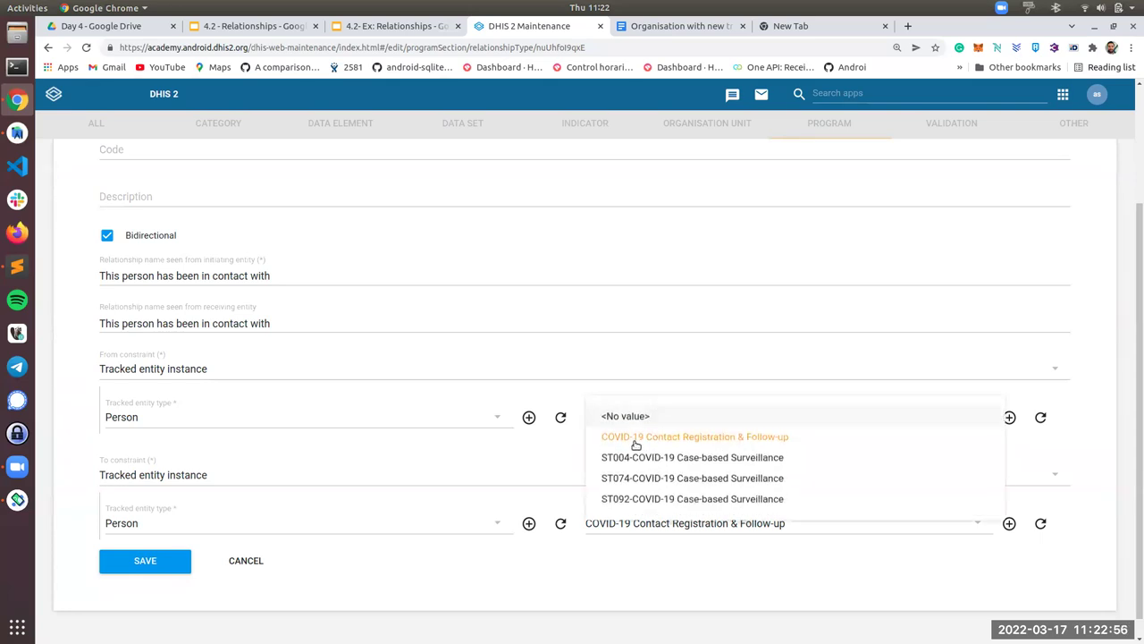
pyautogui.click(565, 392)
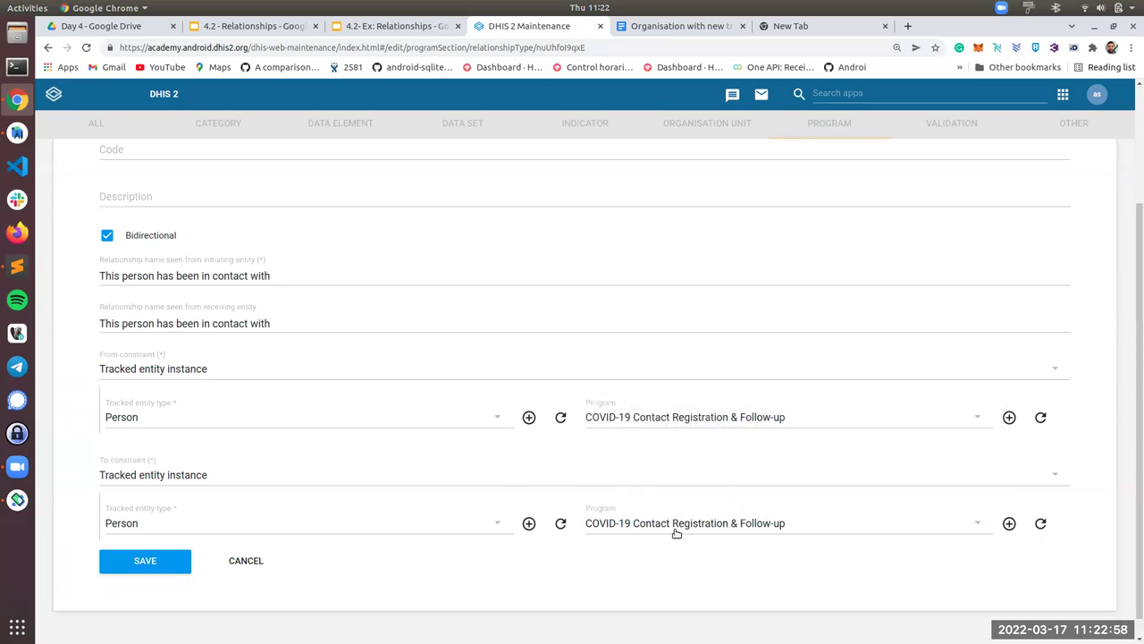
# - Return to the relationship type list and check the sharing settings of "Has been in contact with"
pyautogui.scroll(3, 523, 510)
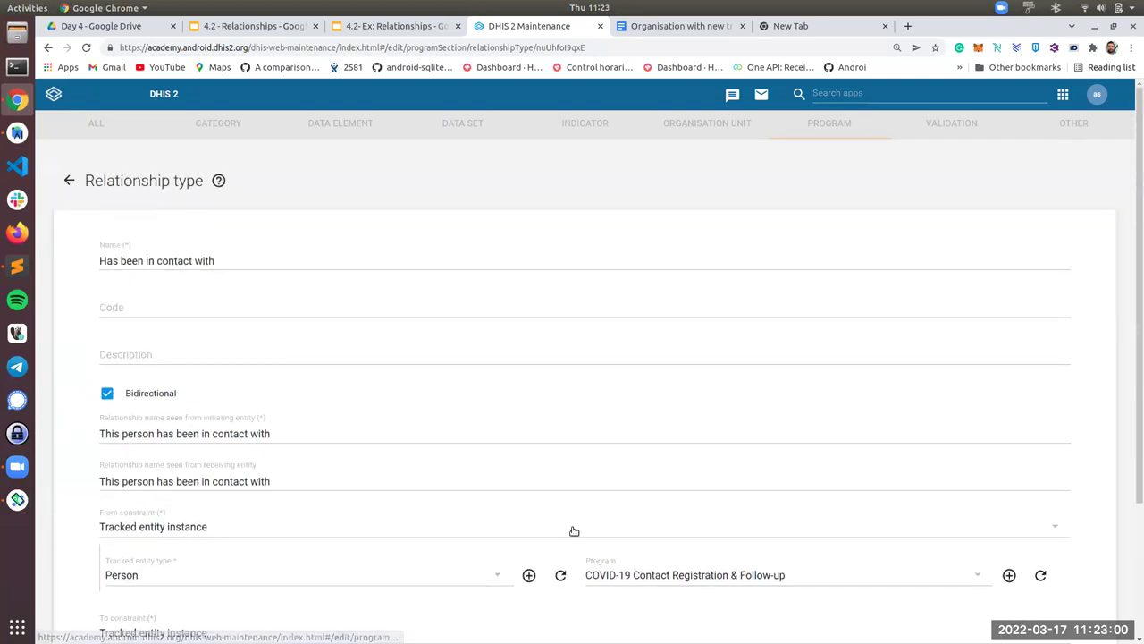
pyautogui.scroll(-2, 573, 519)
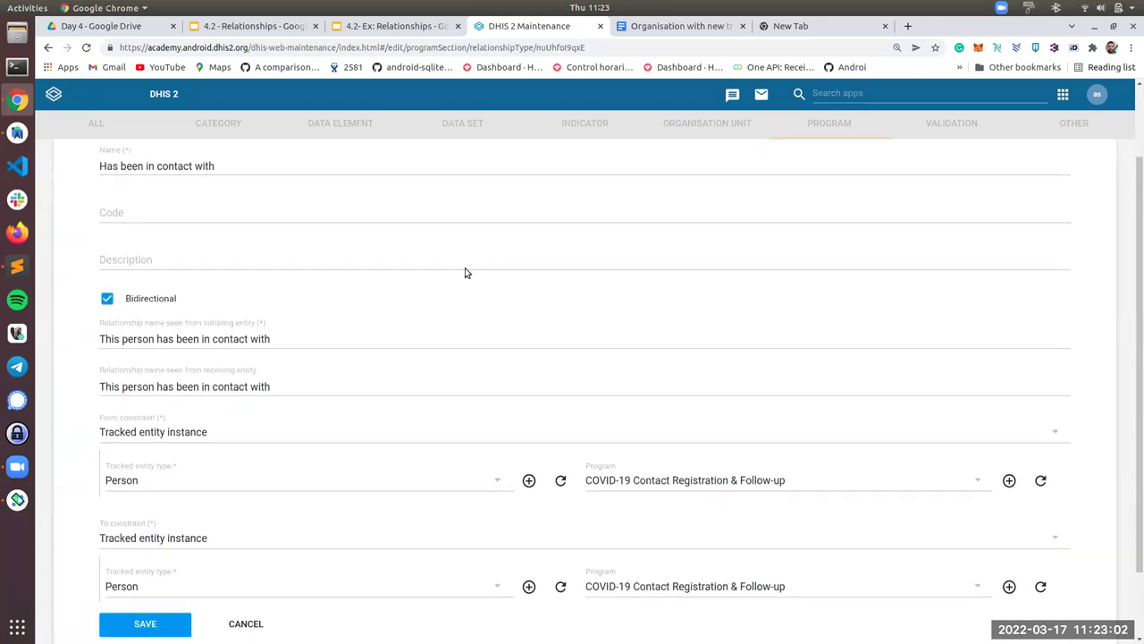
pyautogui.scroll(2, 179, 156)
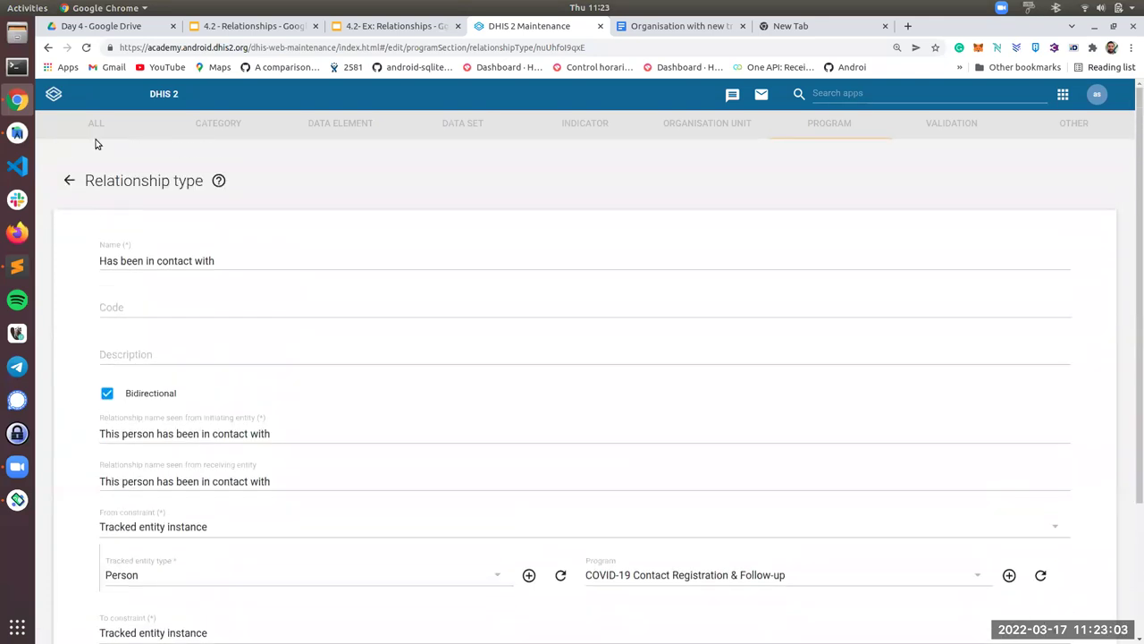
pyautogui.click(69, 179)
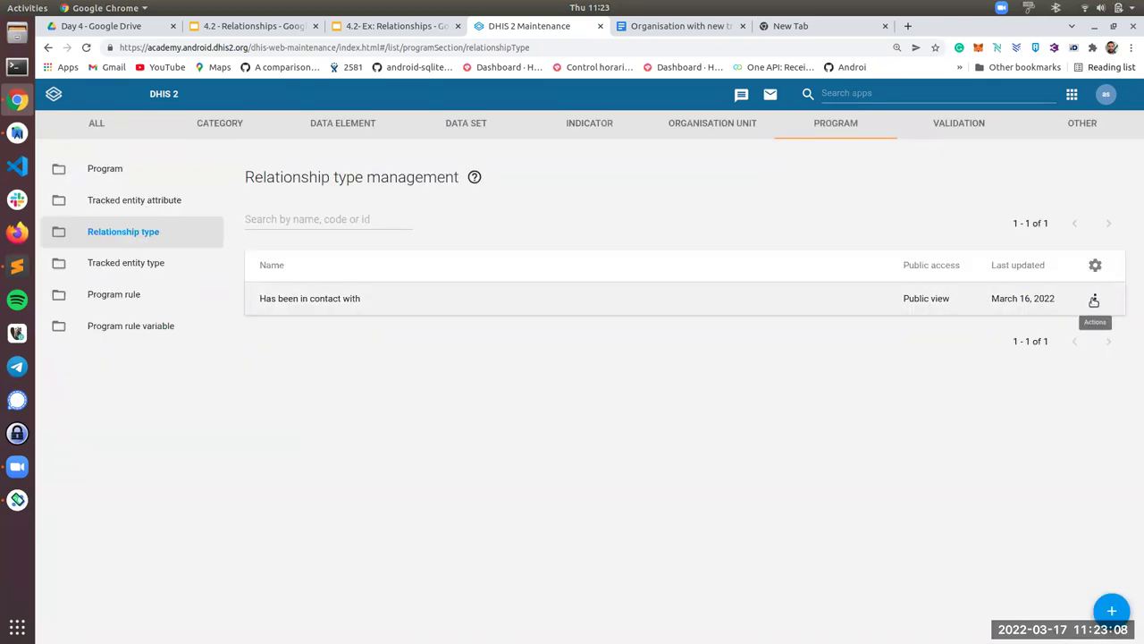
pyautogui.click(1099, 299)
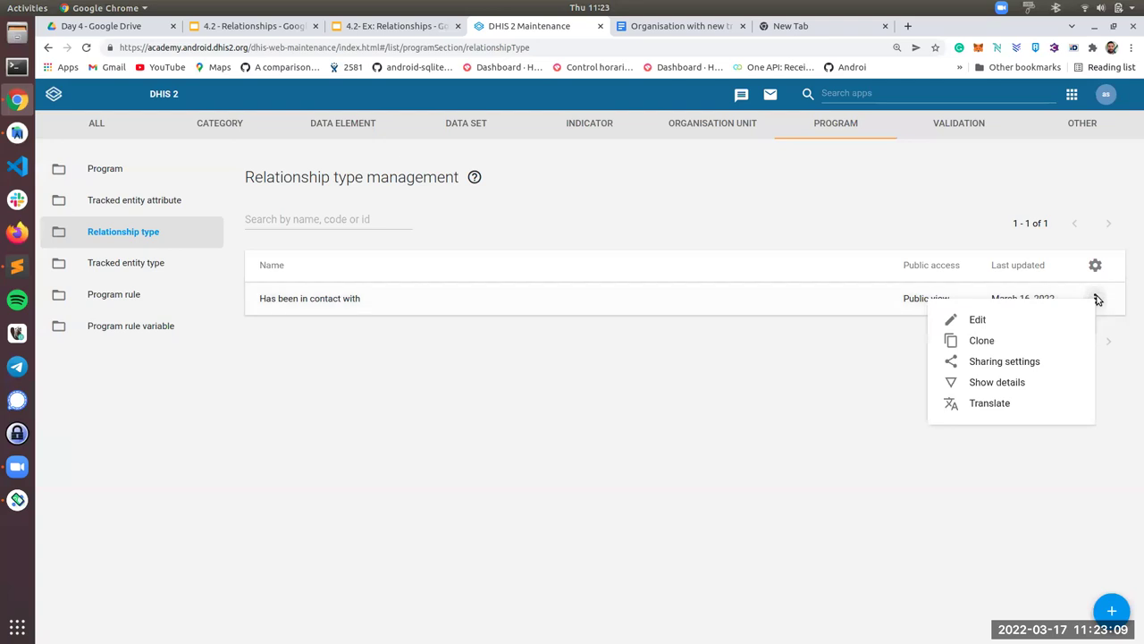
pyautogui.click(1020, 364)
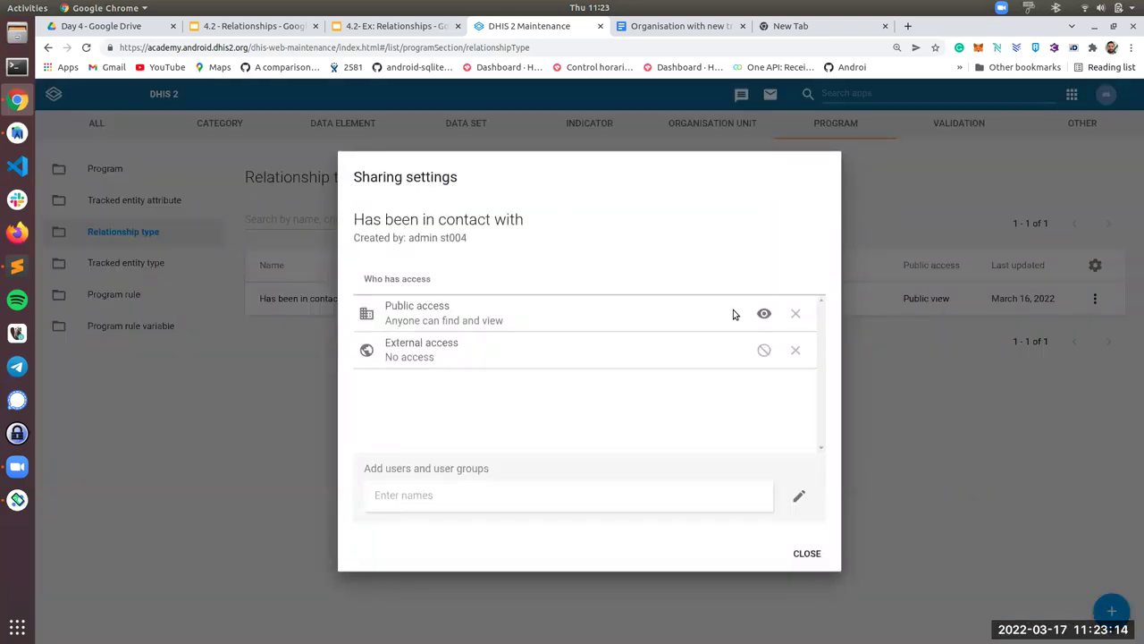
pyautogui.click(807, 553)
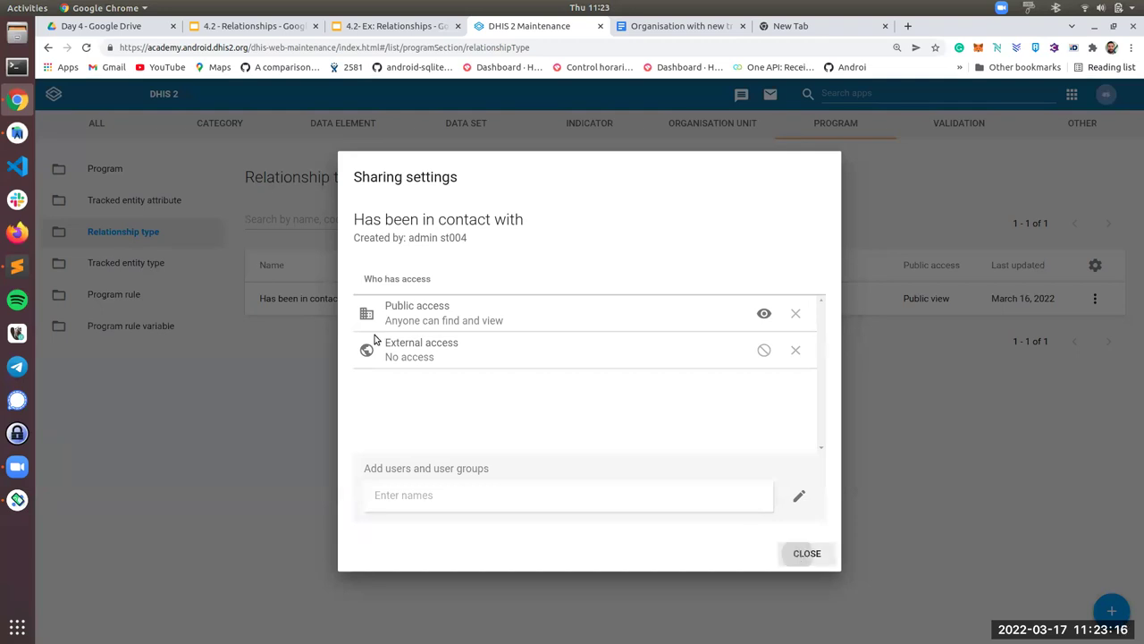
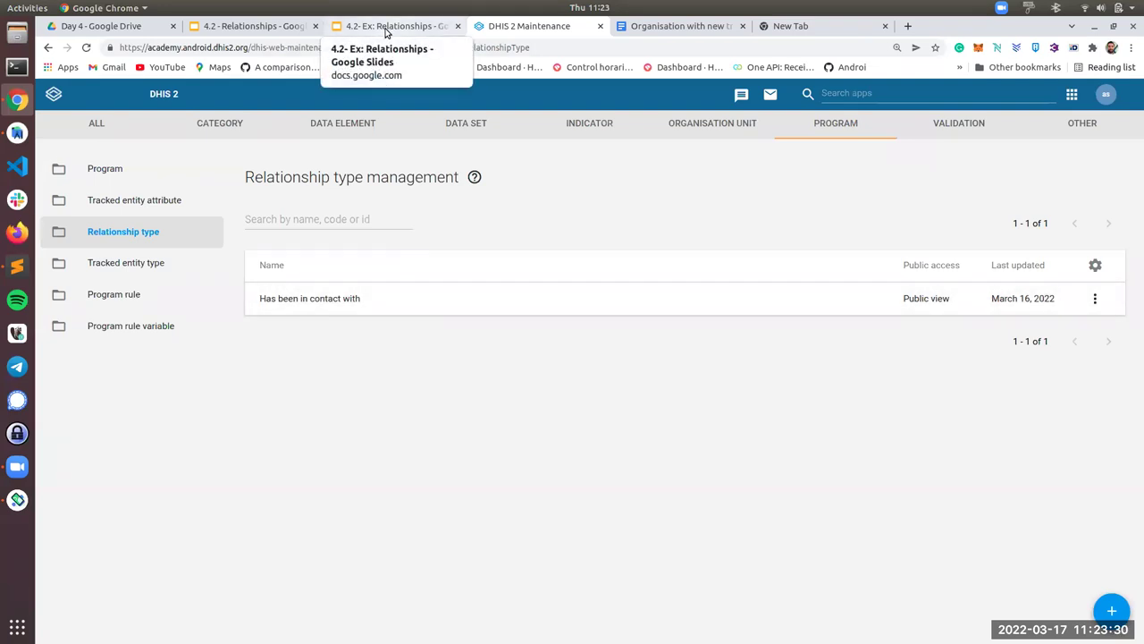
# - Switch to the "4.2 - Relationships" slides, present the "Relationships and maps" slide full screen, and exit the presentation
pyautogui.click(386, 33)
pyautogui.click(286, 27)
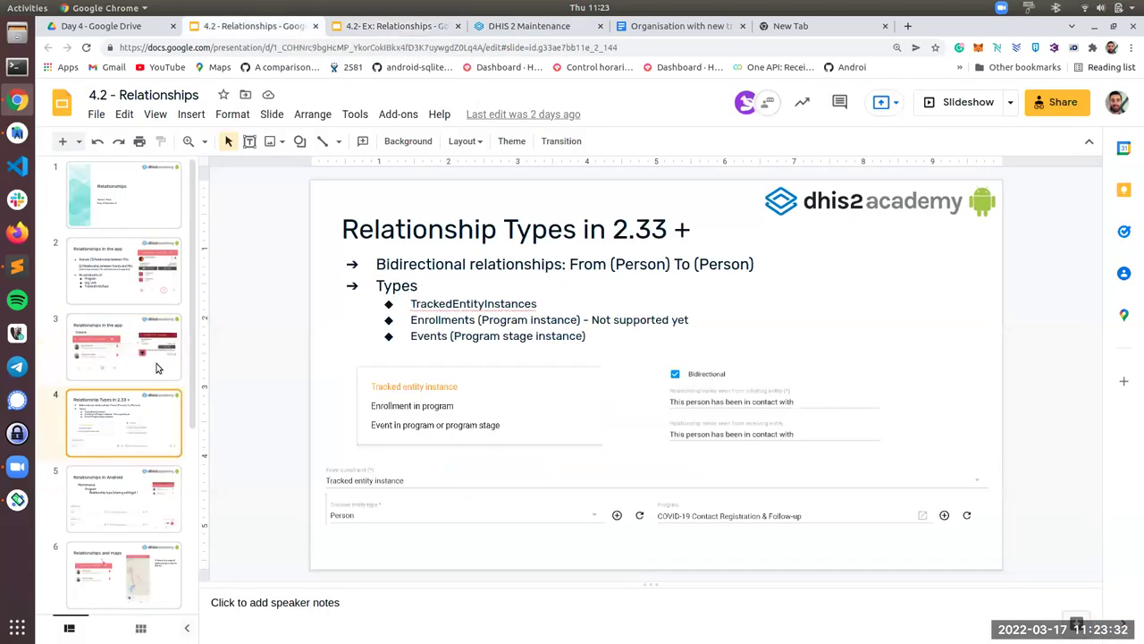
pyautogui.scroll(-2, 148, 394)
pyautogui.click(143, 436)
pyautogui.press('Down')
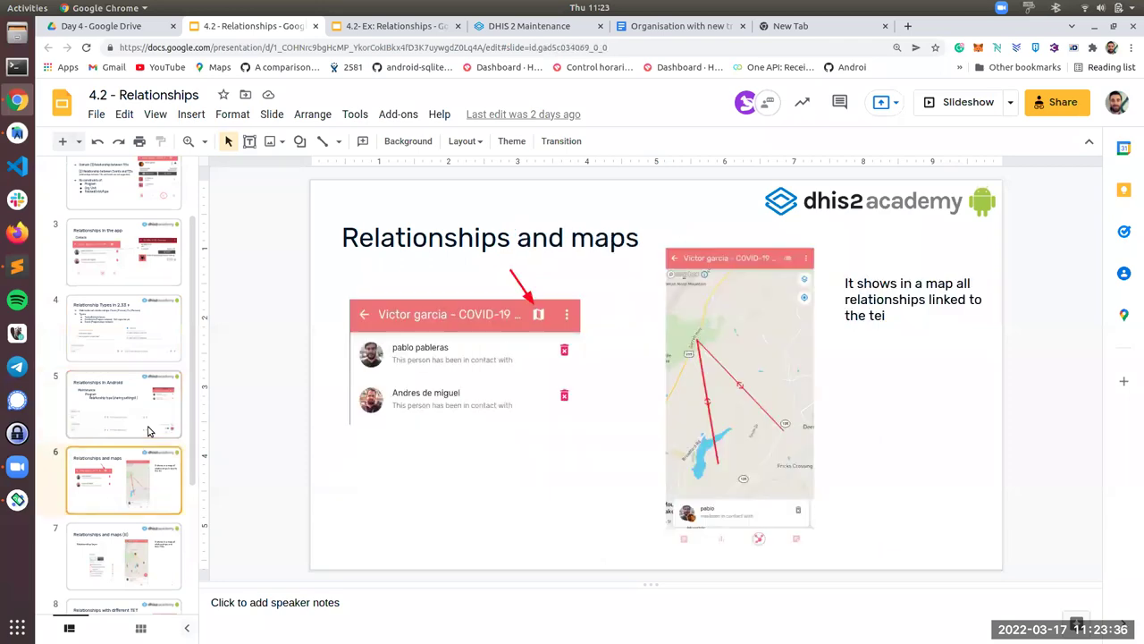
pyautogui.click(944, 103)
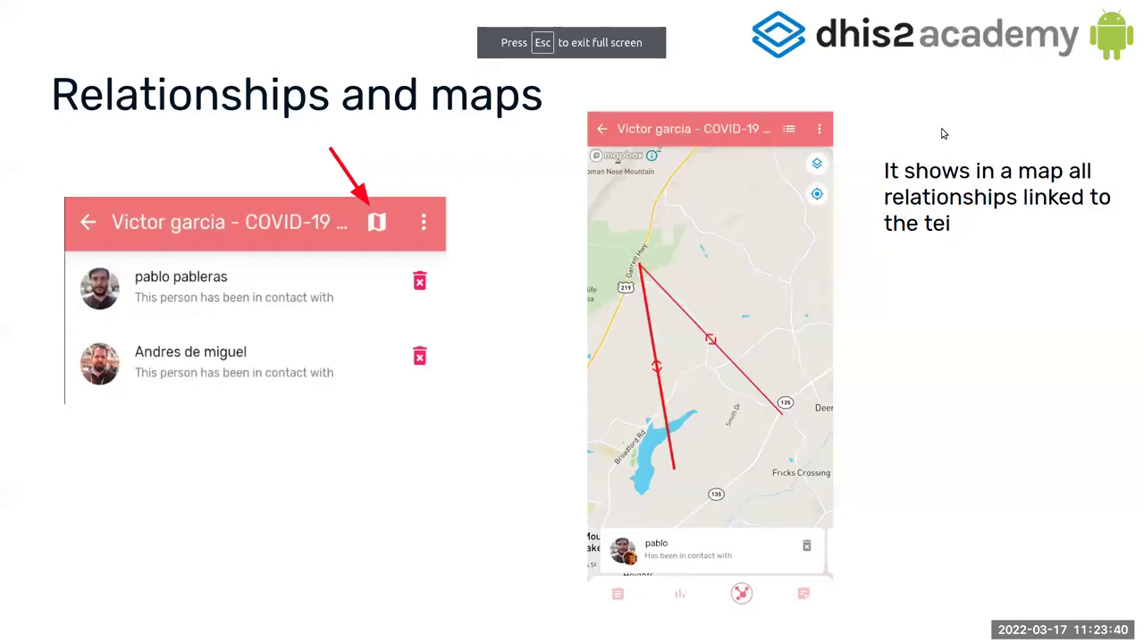
pyautogui.press('Escape')
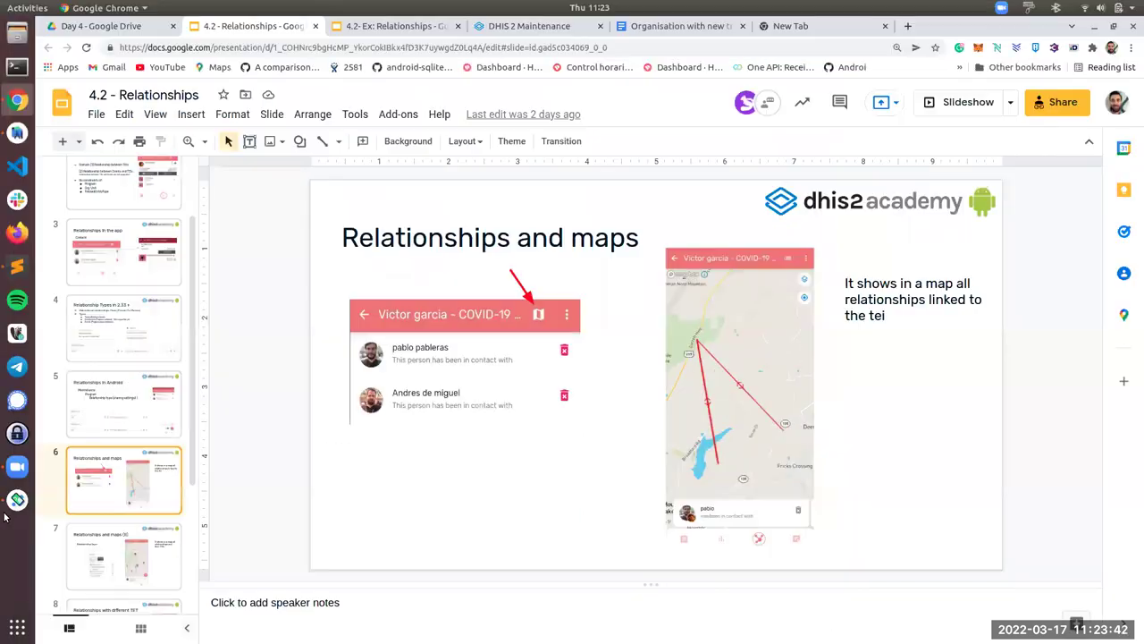
# - Switch to the Android emulator, reopen the enrollment of the contact with the smiling-face picture from the program list, and view its relationships
pyautogui.click(17, 500)
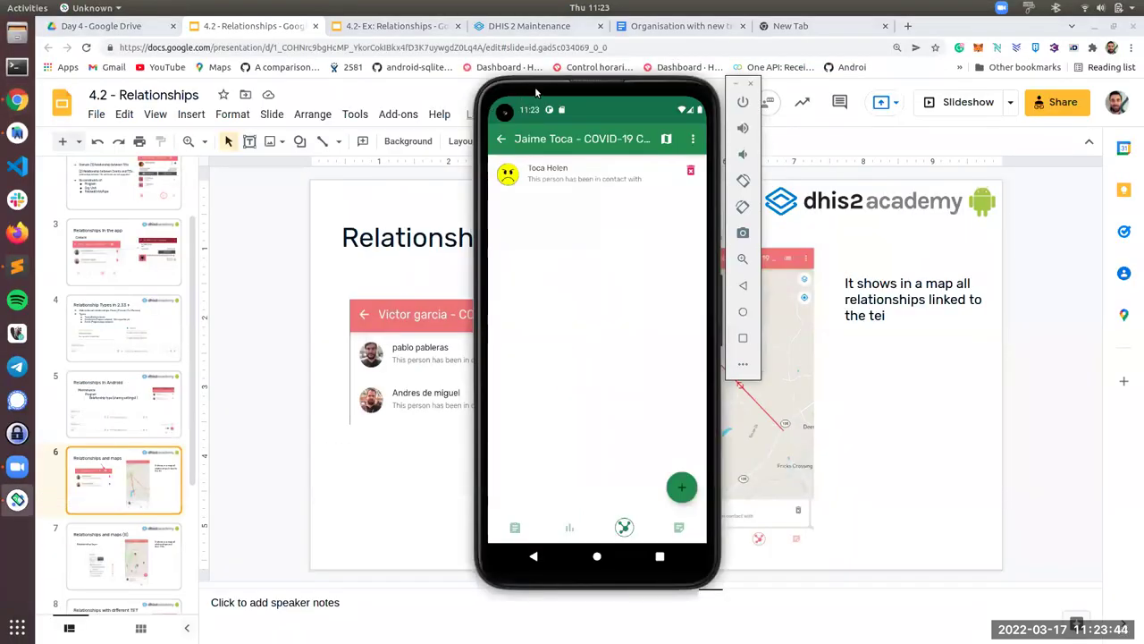
pyautogui.moveTo(537, 92); pyautogui.dragTo(474, 98)
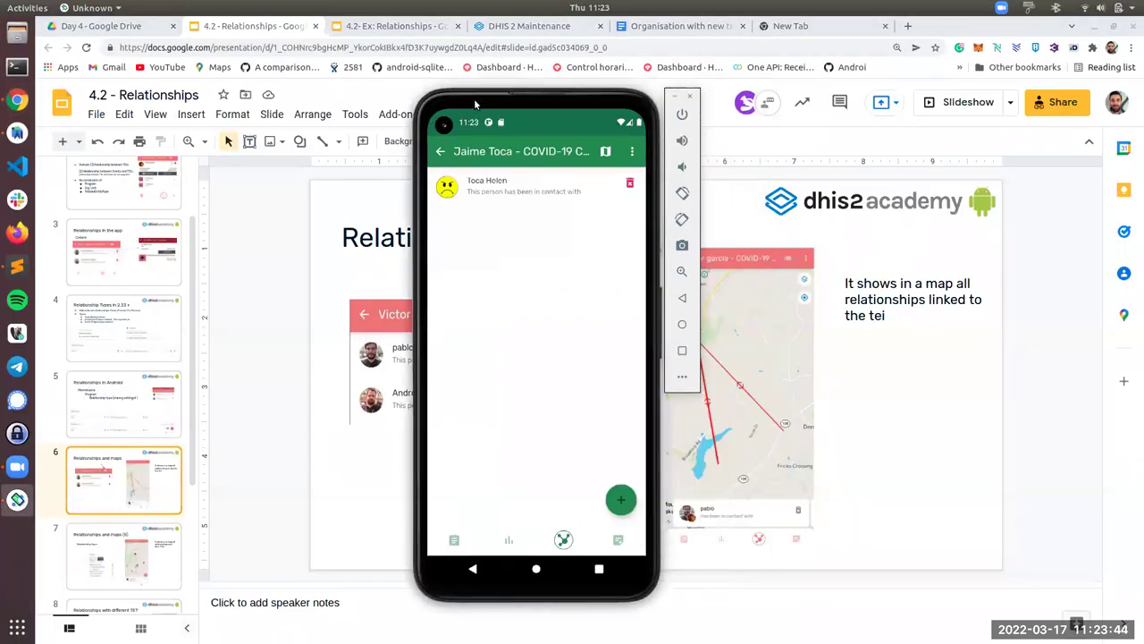
pyautogui.click(441, 152)
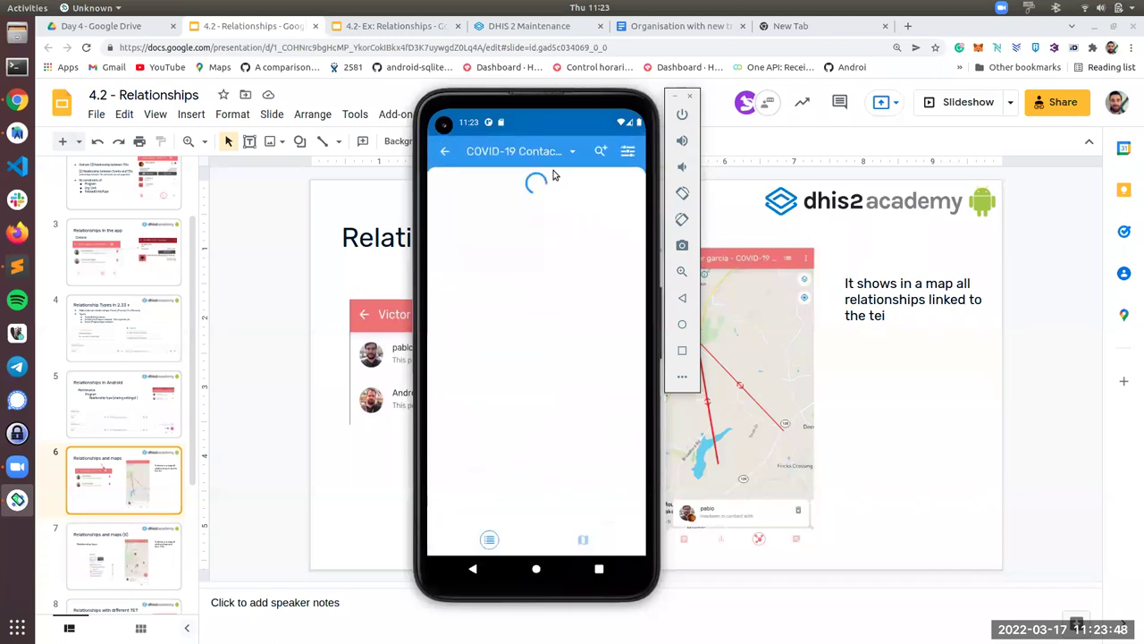
pyautogui.click(547, 396)
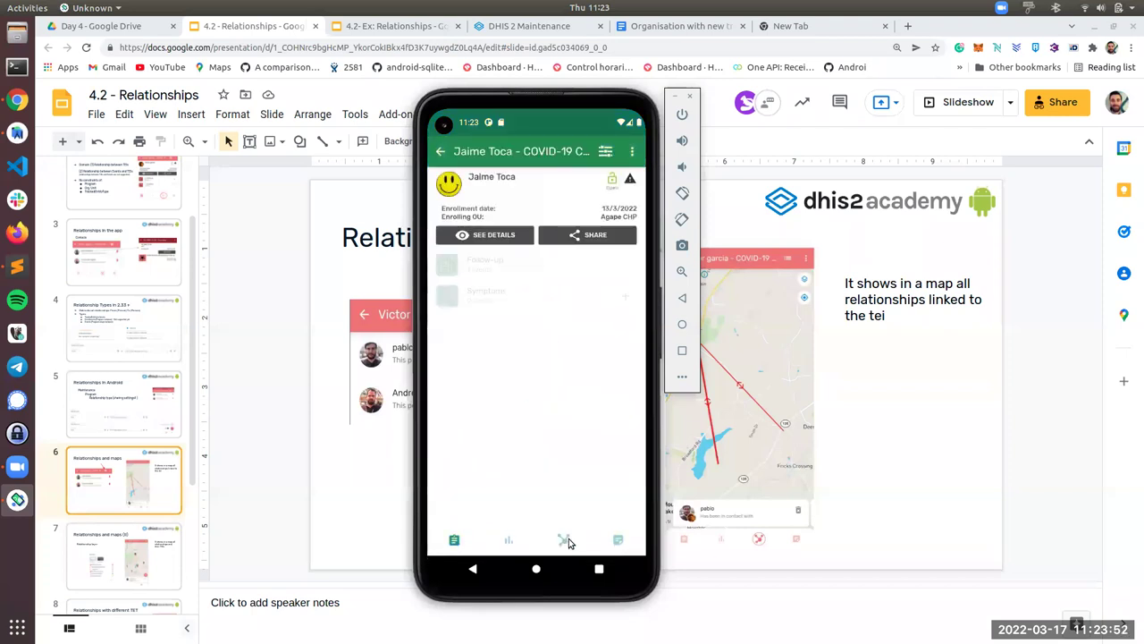
pyautogui.click(563, 541)
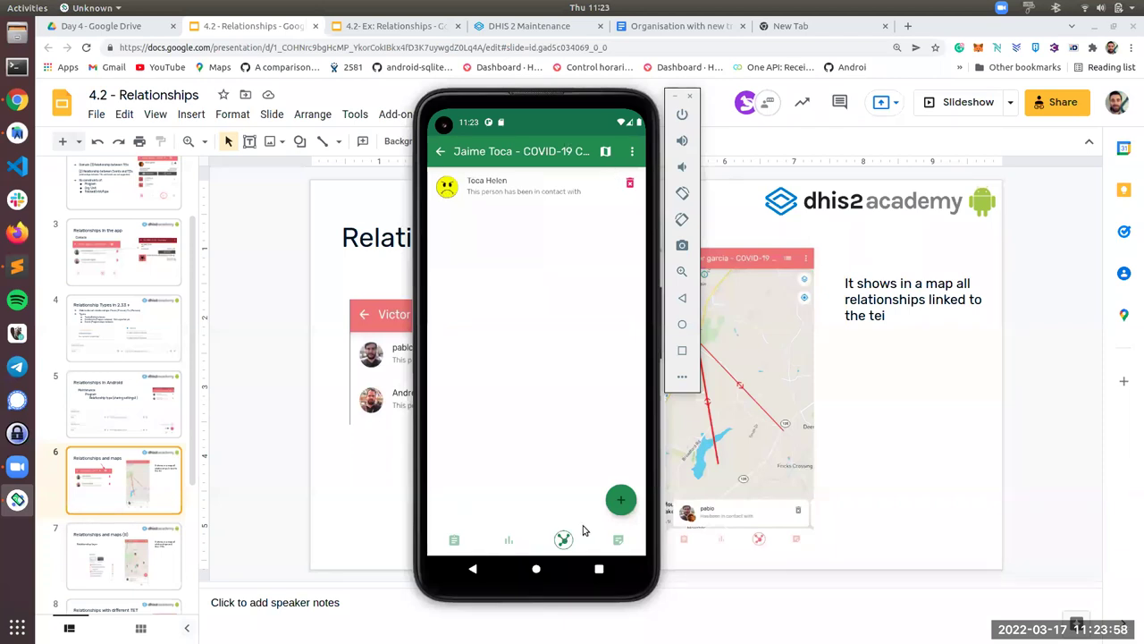
# - Examine the candidates in the ST004-COVID-19 Case-based Surveillance program for a new "Has been in contact with" relationship, then leave the search without adding one
pyautogui.click(621, 501)
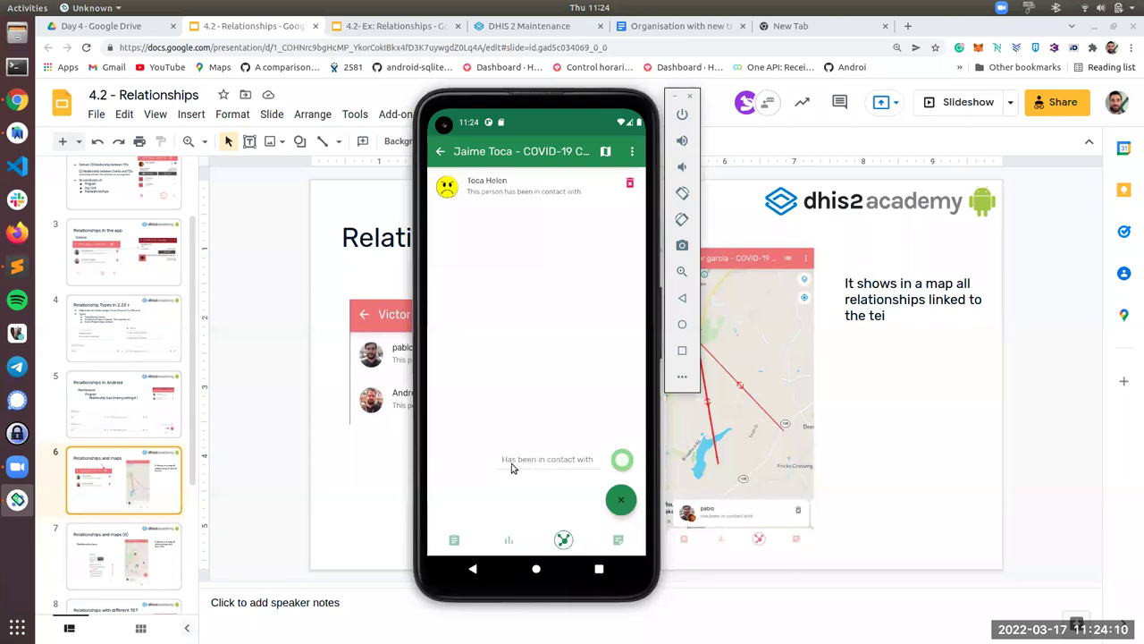
pyautogui.click(623, 460)
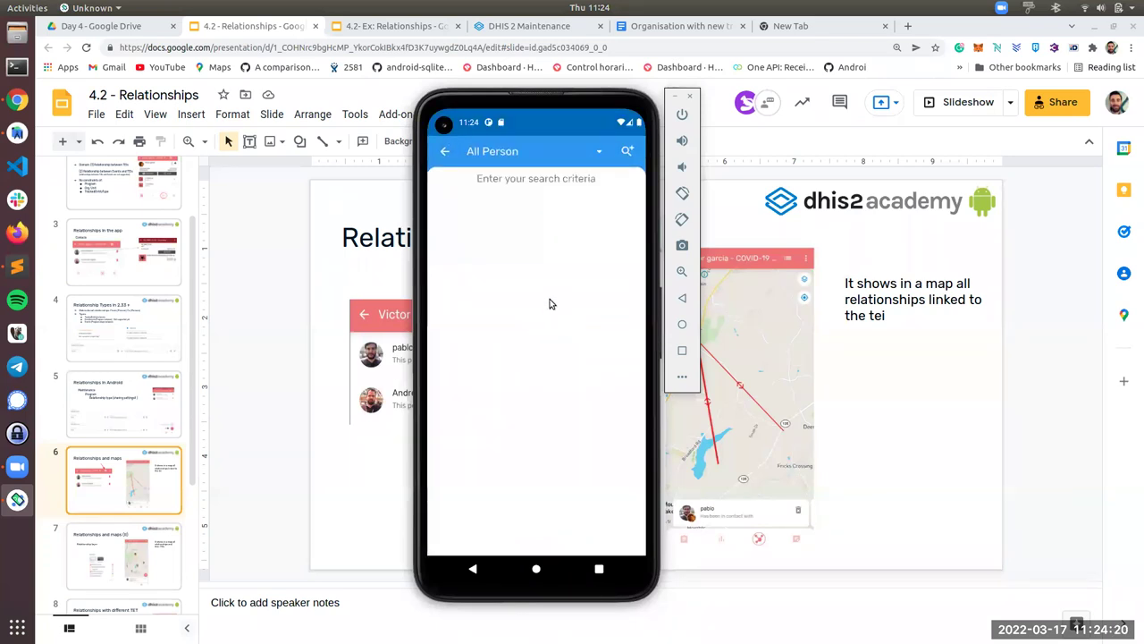
pyautogui.click(566, 152)
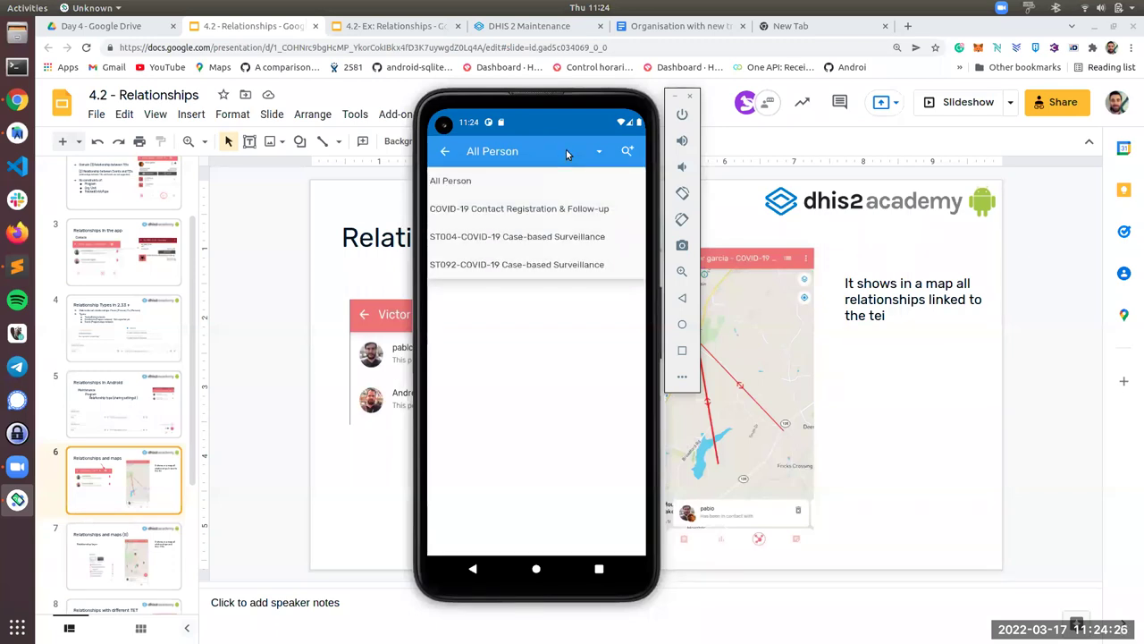
pyautogui.click(487, 238)
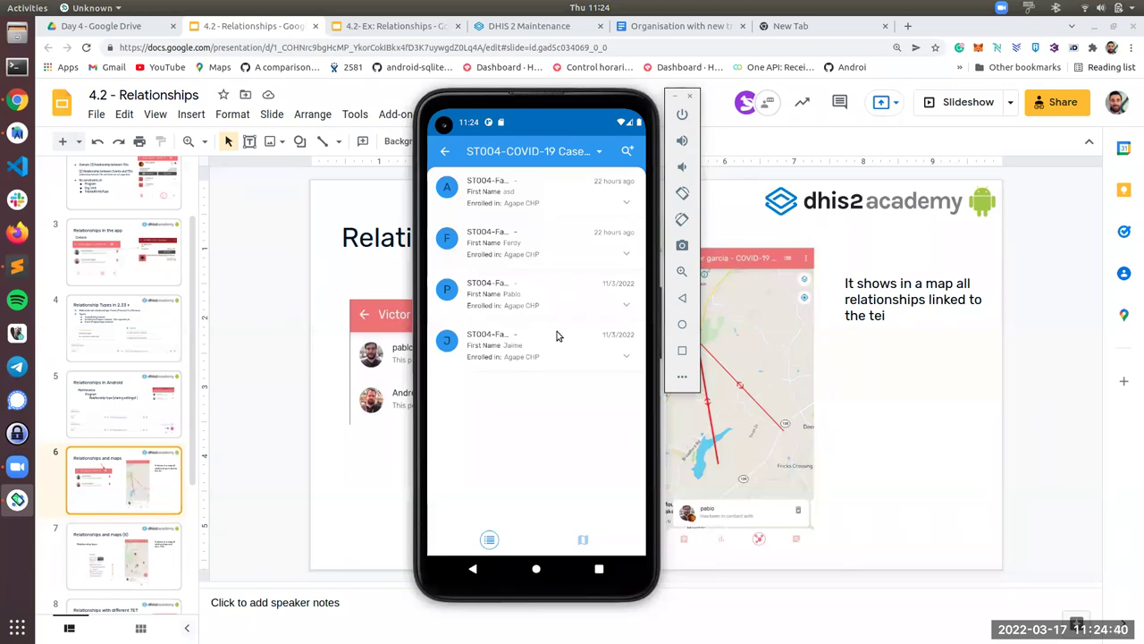
pyautogui.click(444, 152)
# - Return to the COVID-19 contact list and view the relationships of the contact with the laughing-face picture
pyautogui.click(441, 153)
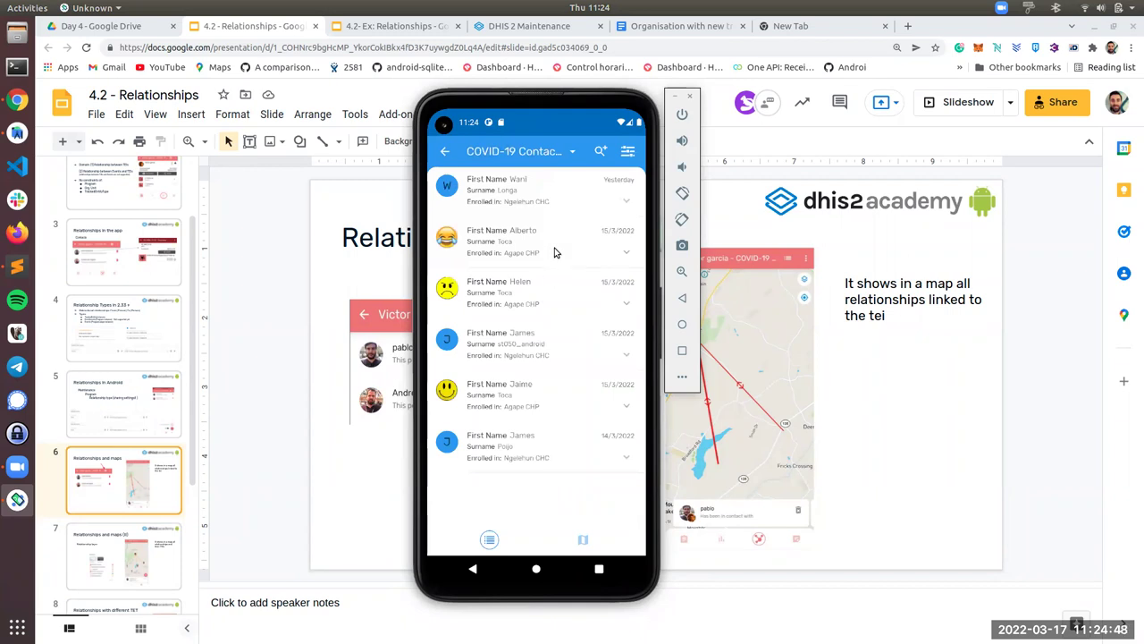
pyautogui.click(555, 250)
pyautogui.click(563, 540)
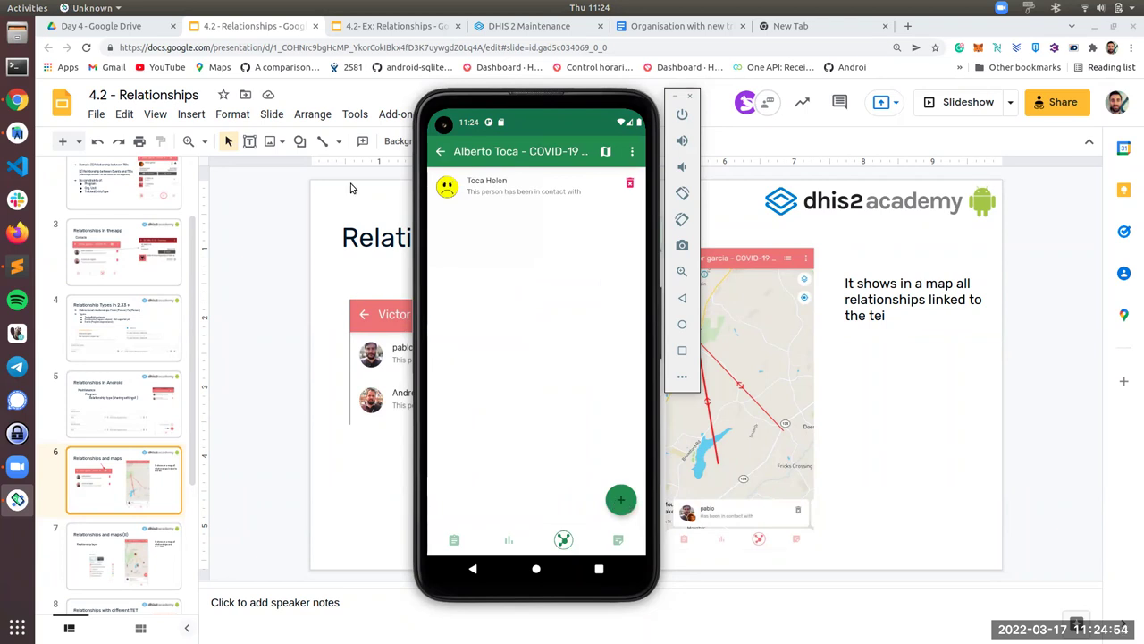
# - Switch to the "4.2 - Relationships" slides, present "Relationships and maps" and "Relationships and maps (II)" full screen, and exit the presentation
pyautogui.click(778, 161)
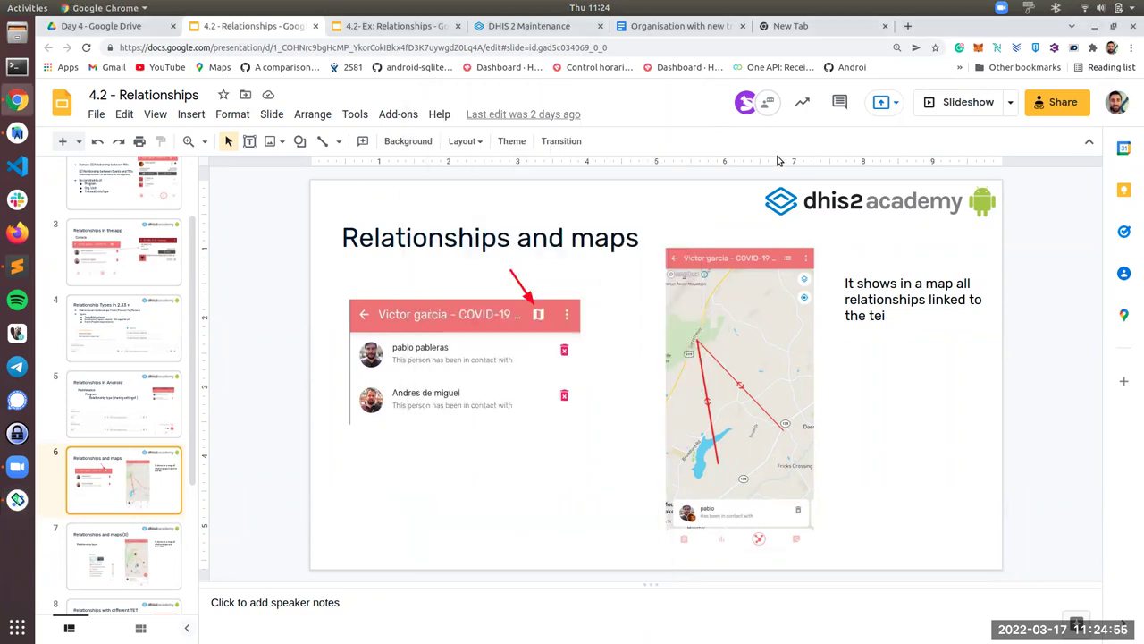
pyautogui.click(955, 105)
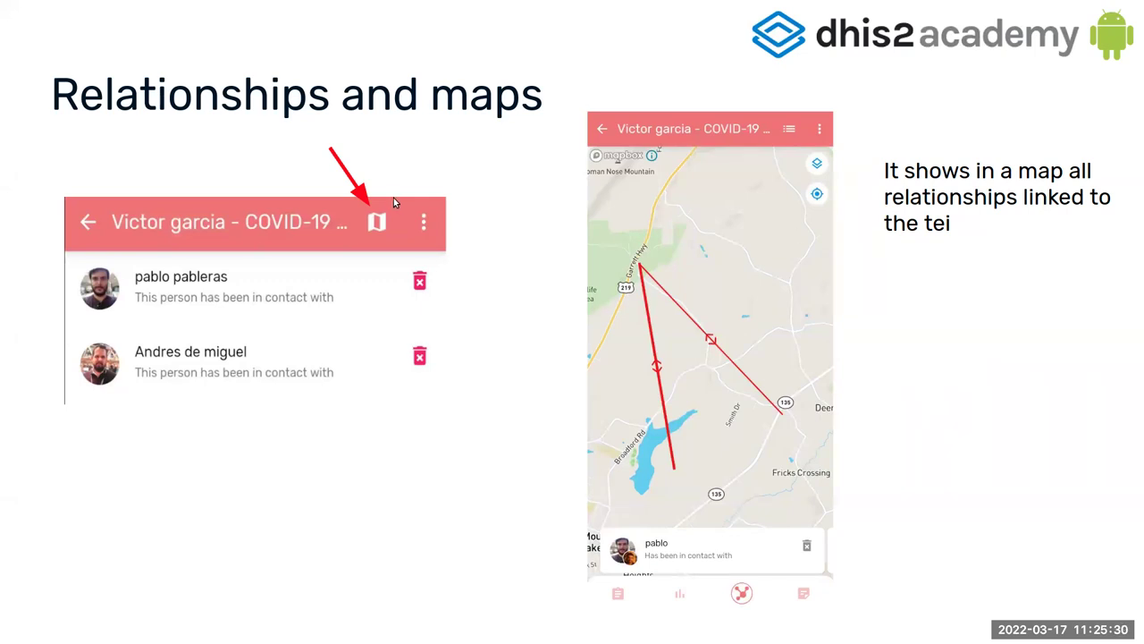
pyautogui.press('Right')
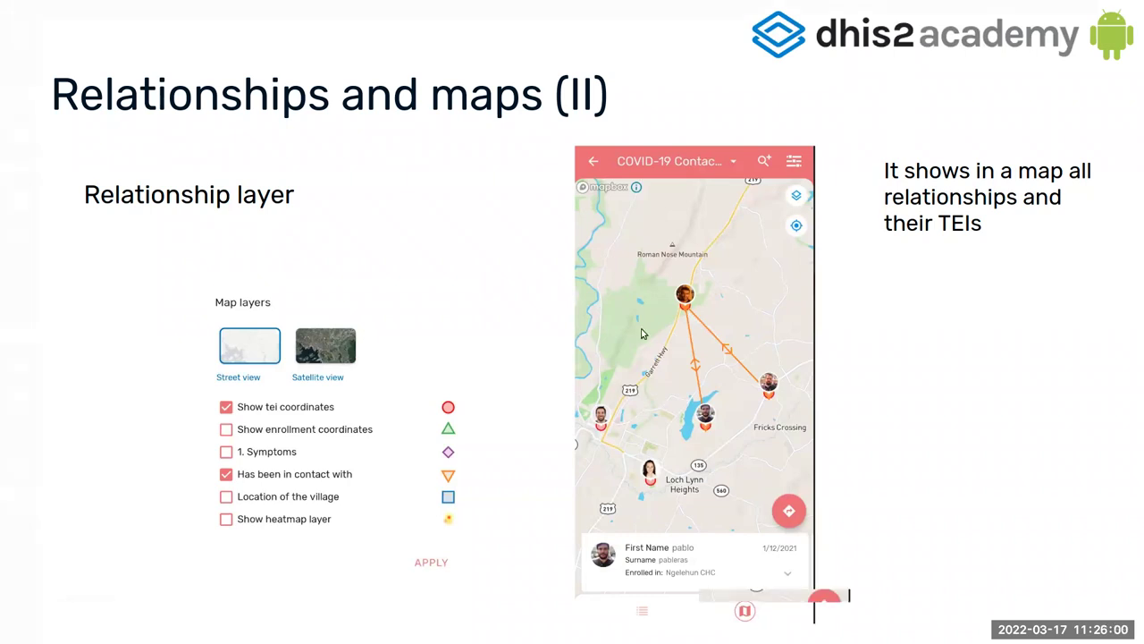
pyautogui.press('Escape')
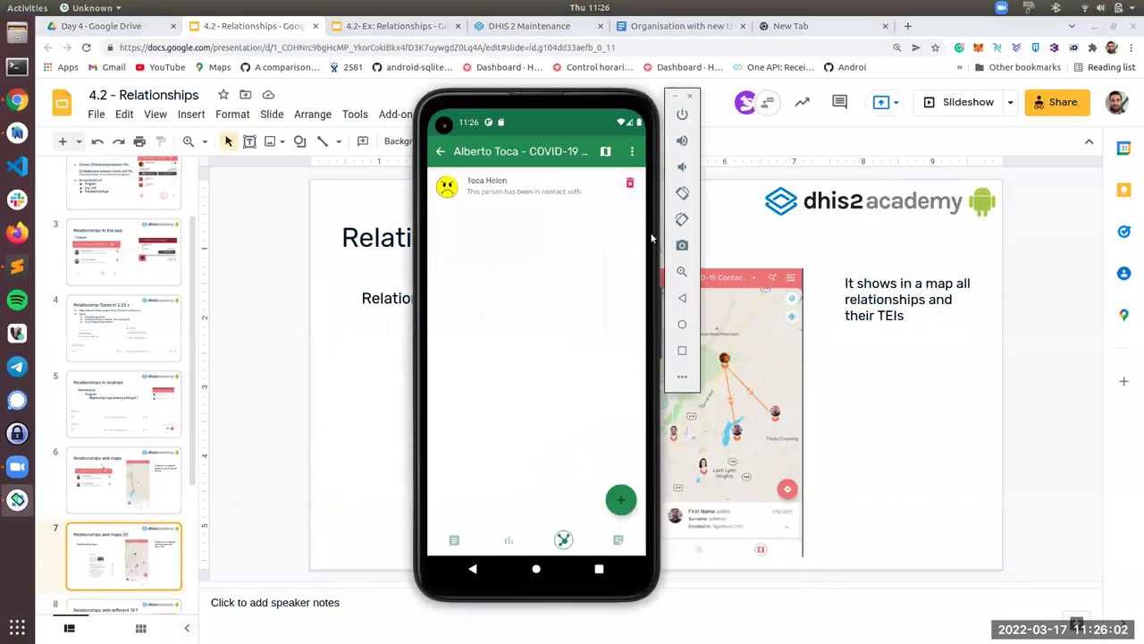
# - In the Android emulator, open the relationships of the contact with the sad-face picture and examine their connecting lines up close on the map
pyautogui.click(444, 151)
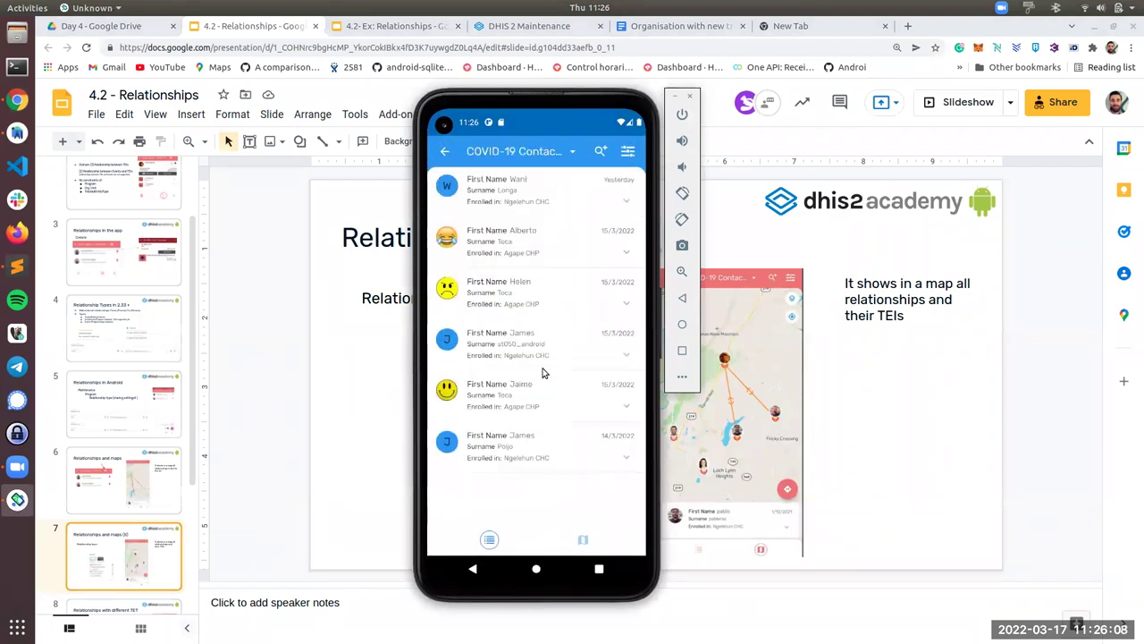
pyautogui.click(551, 297)
pyautogui.click(565, 539)
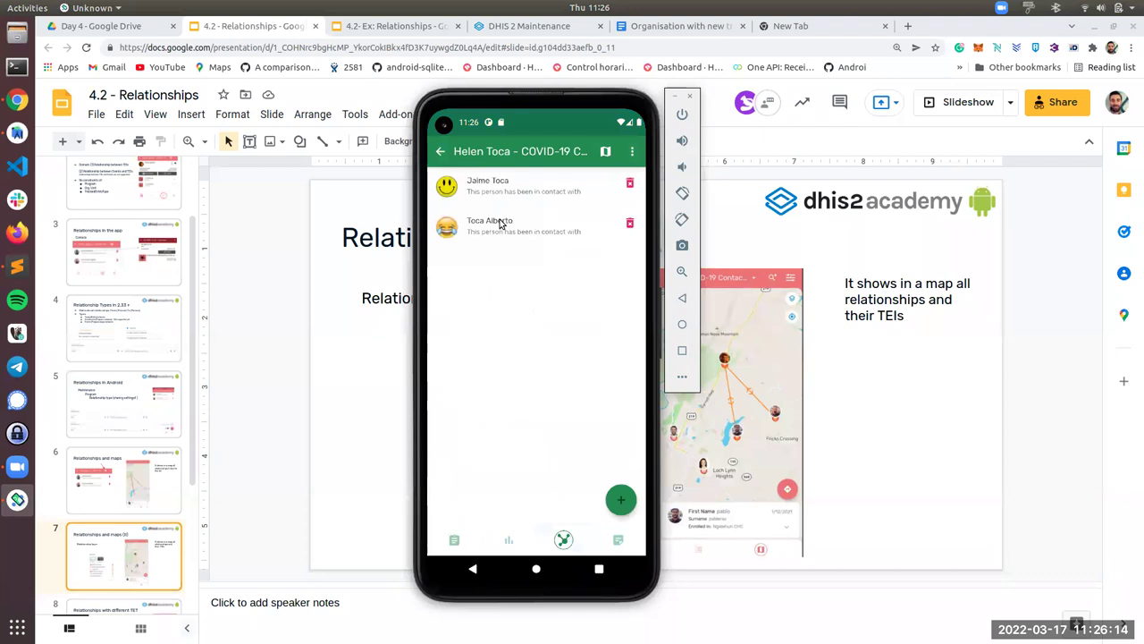
pyautogui.click(605, 153)
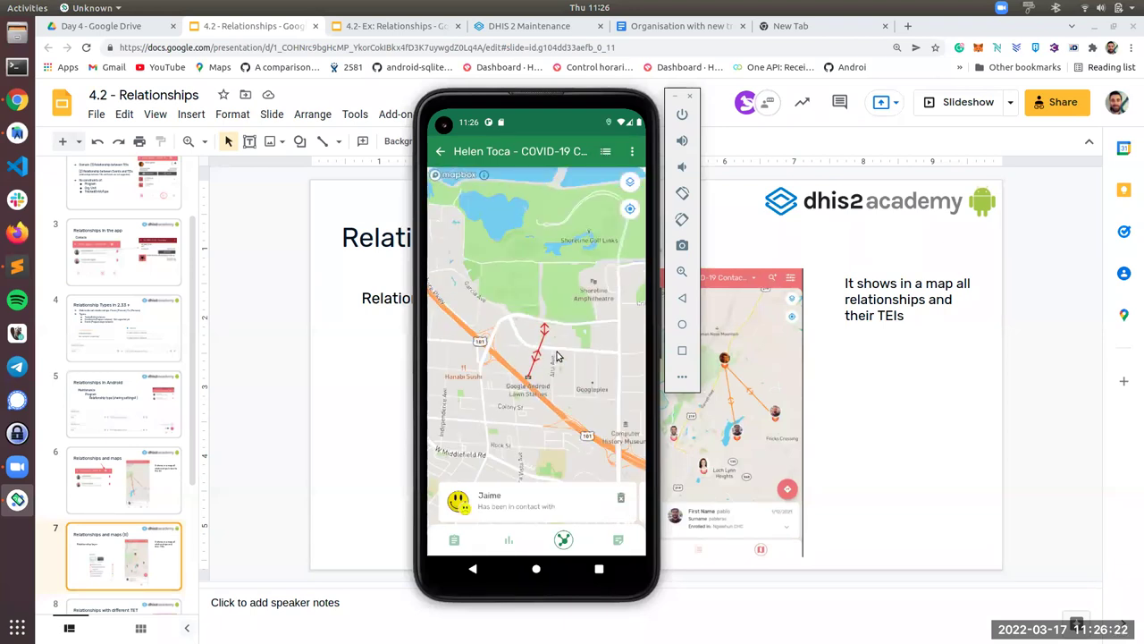
pyautogui.scroll(2, 556, 356)
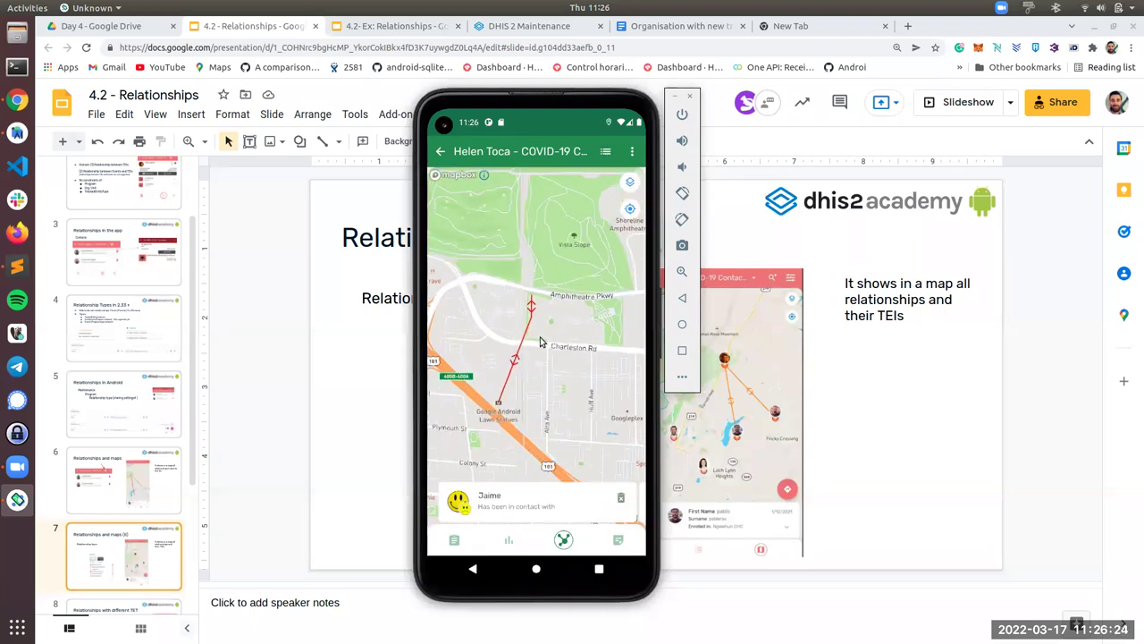
pyautogui.scroll(2, 540, 342)
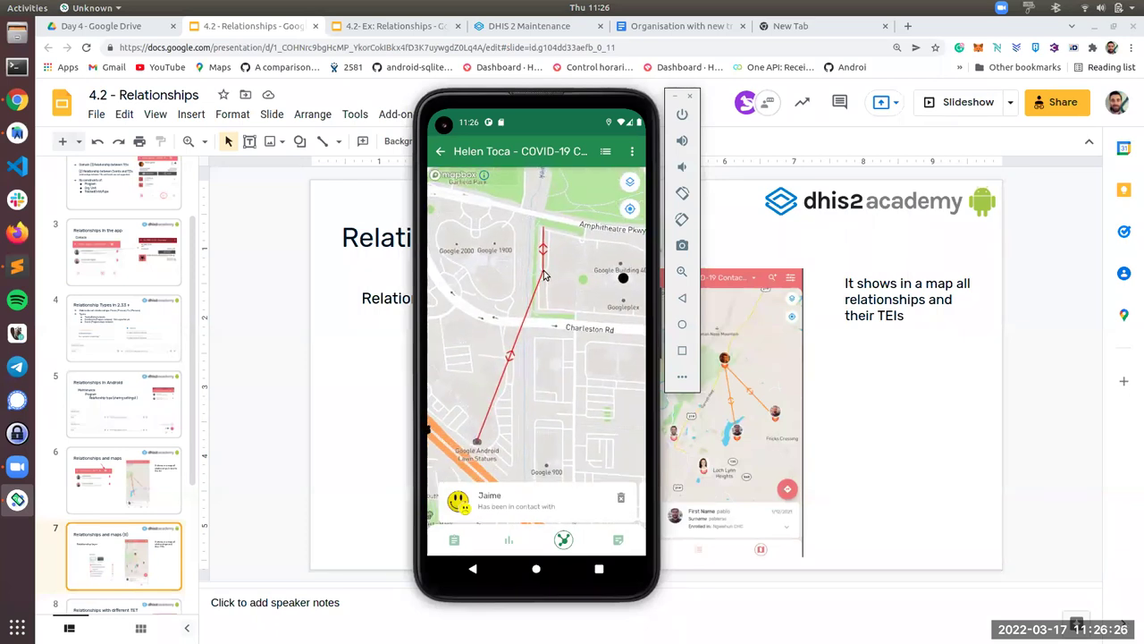